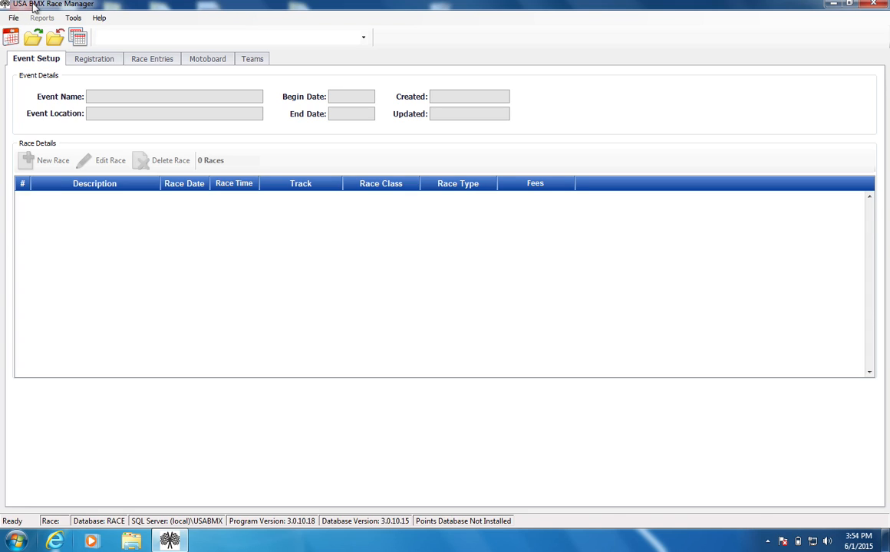
Start a new event named "Local Race June 1st" with "Gilbert, AZ" as its location.
click(14, 20)
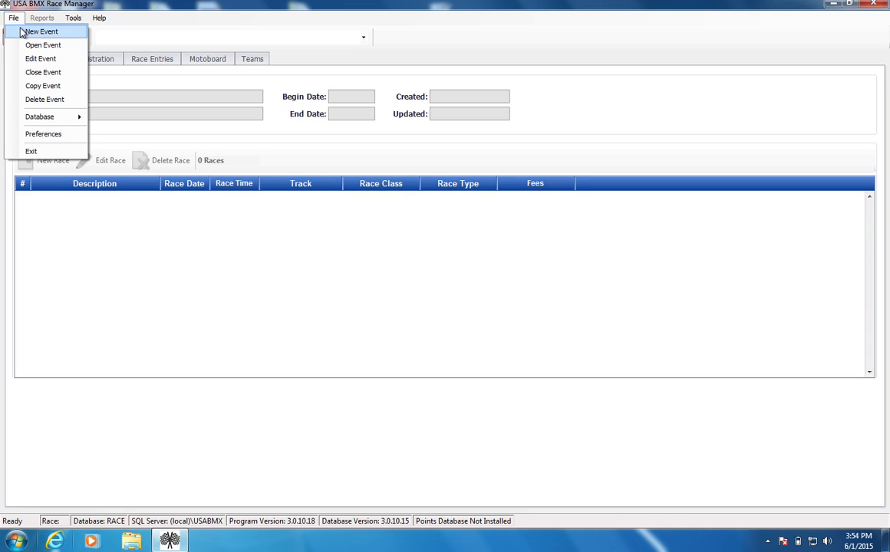
click(177, 132)
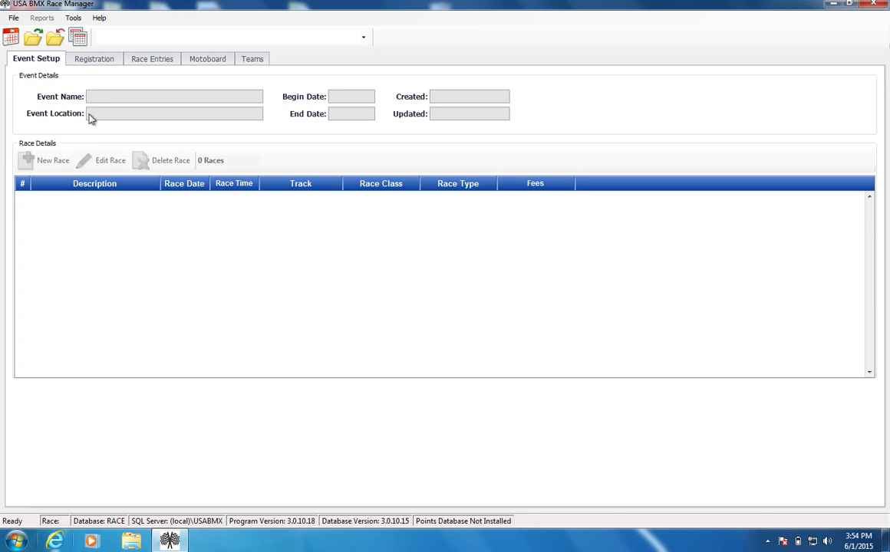
click(15, 38)
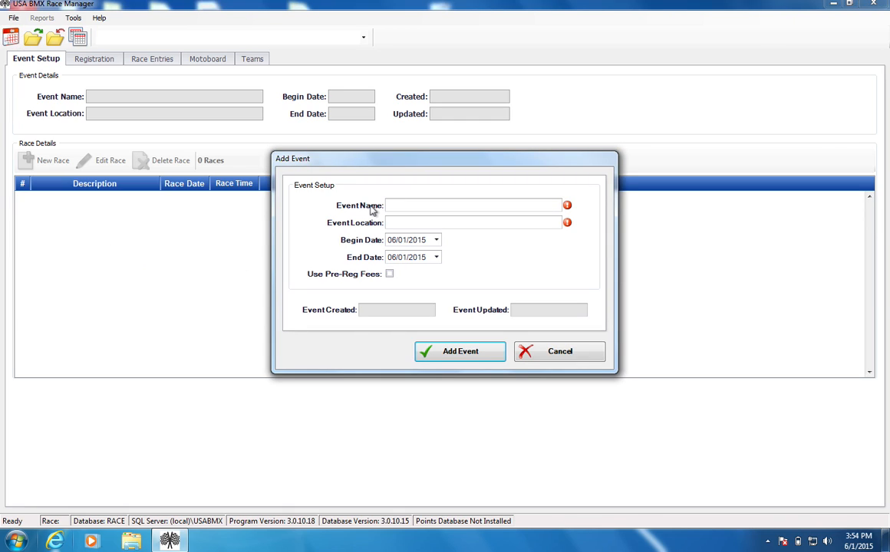
text(Local Race June 1st)
key(Tab)
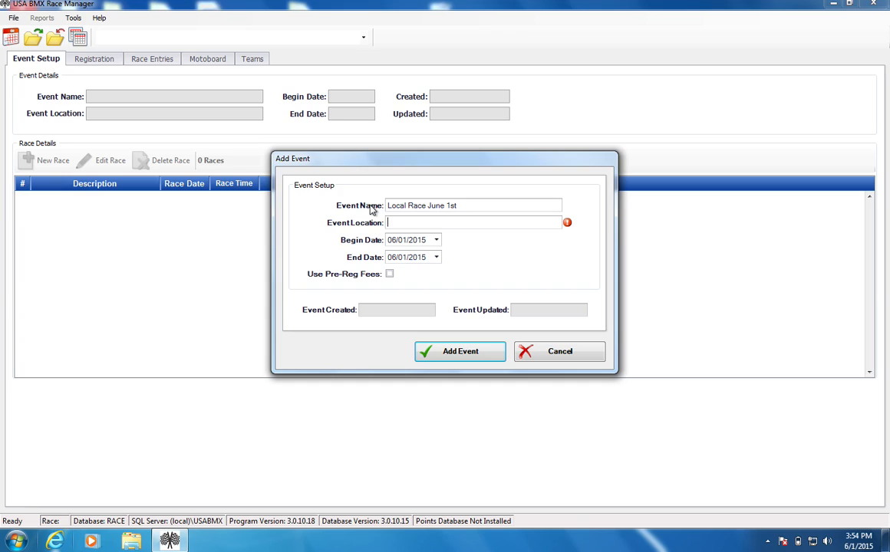
text(Gilbert, AZ)
key(Tab)
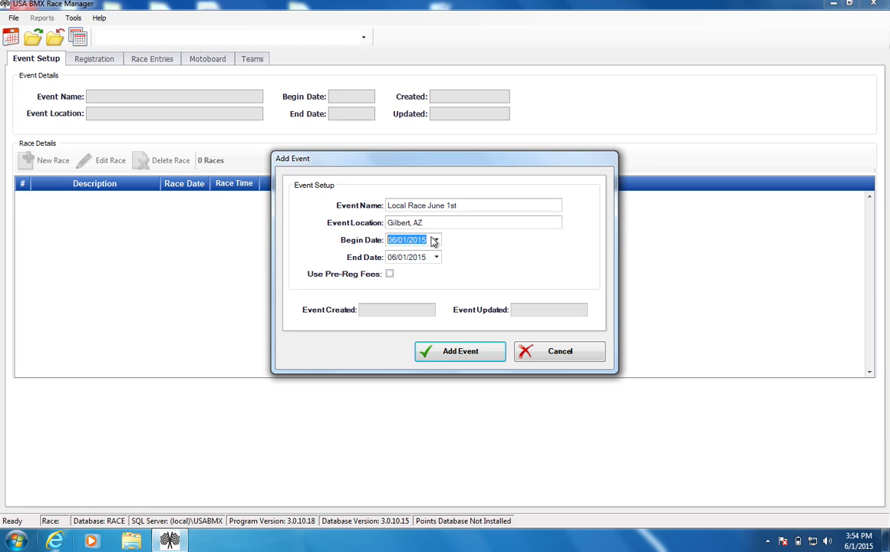
Try changing the event's begin and end dates, and return both to 06/01/2015.
scroll(429, 238, up, 3)
scroll(410, 239, down, 5)
scroll(430, 240, up, 6)
click(392, 257)
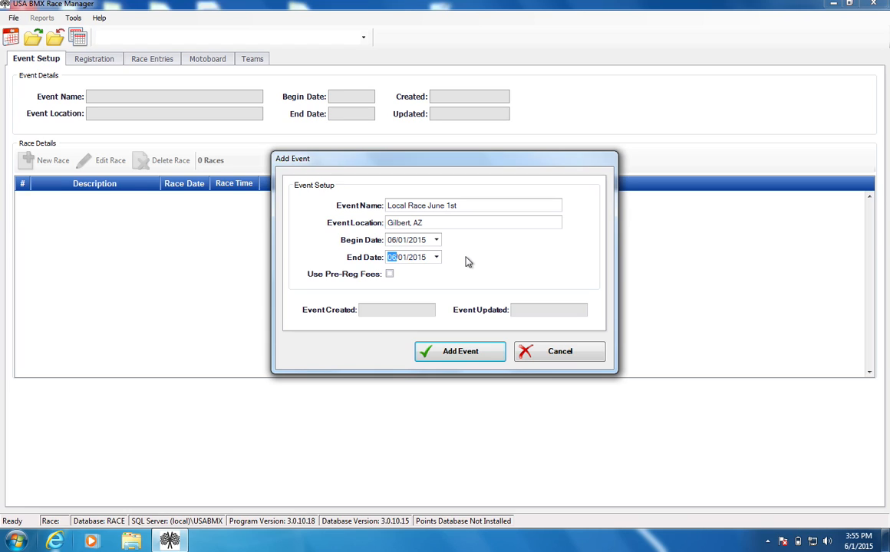
text(2)
click(393, 240)
click(419, 240)
click(404, 257)
text(2)
click(400, 259)
text(1)
key(Tab)
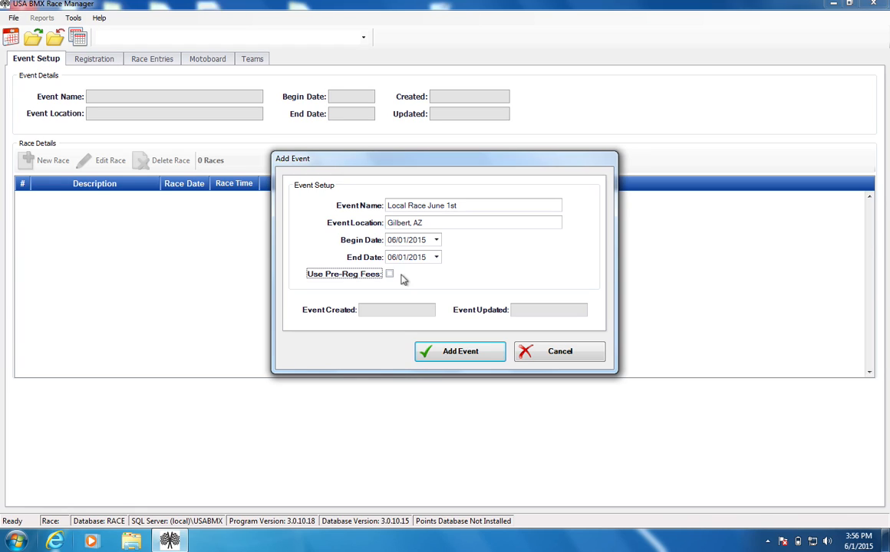
Check the event name and location fields and add the event.
click(495, 207)
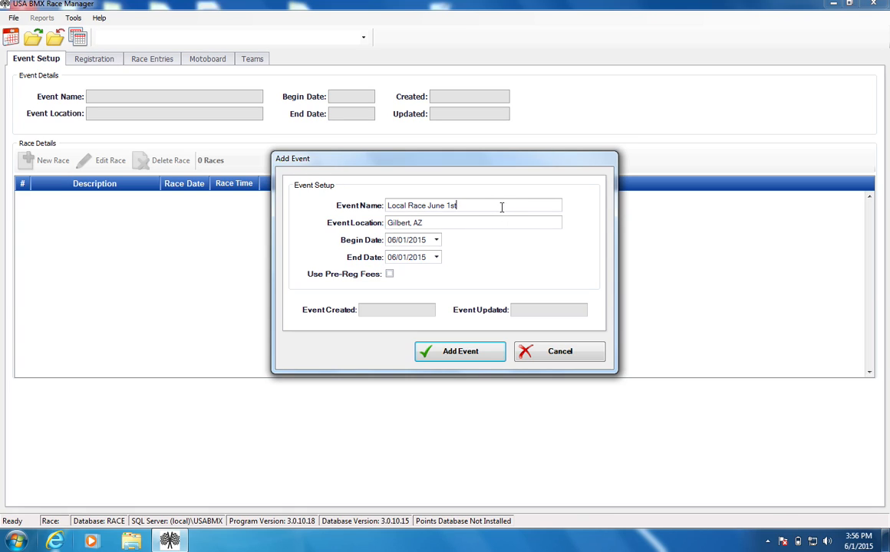
click(422, 226)
click(436, 353)
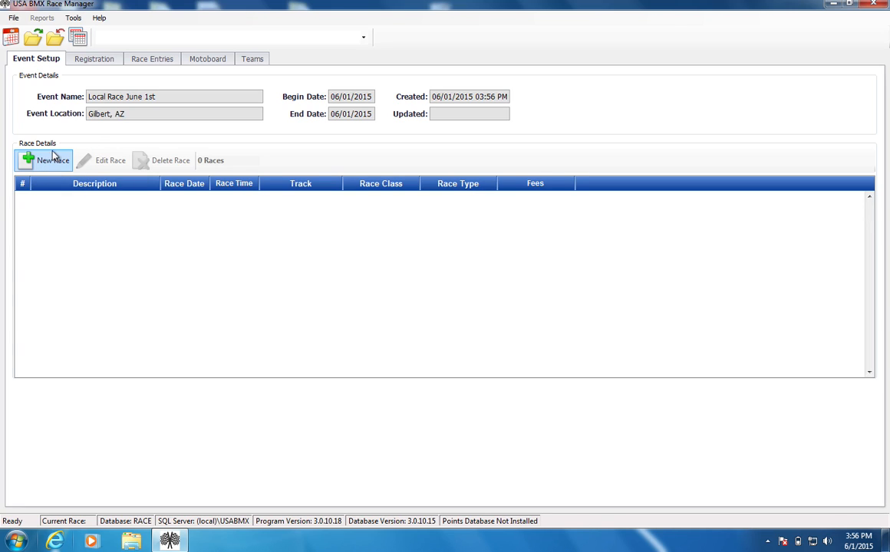
click(13, 19)
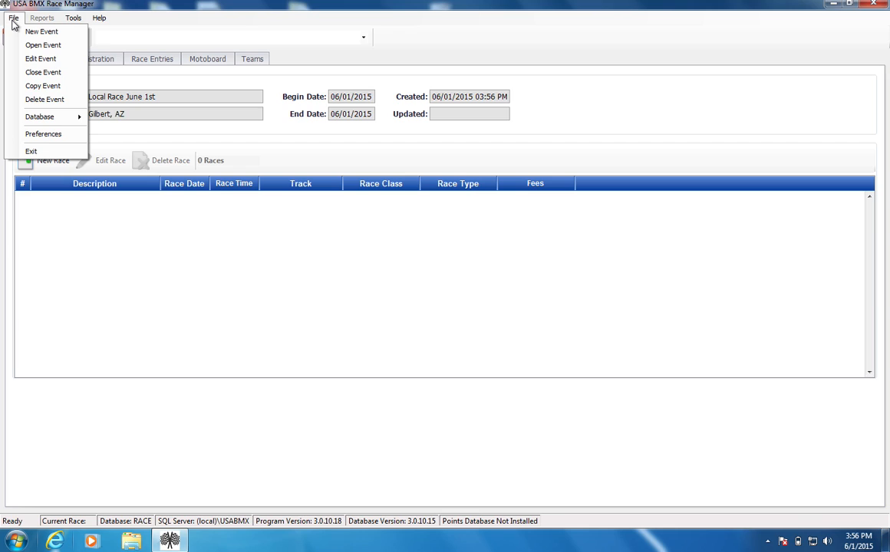
click(13, 18)
click(13, 19)
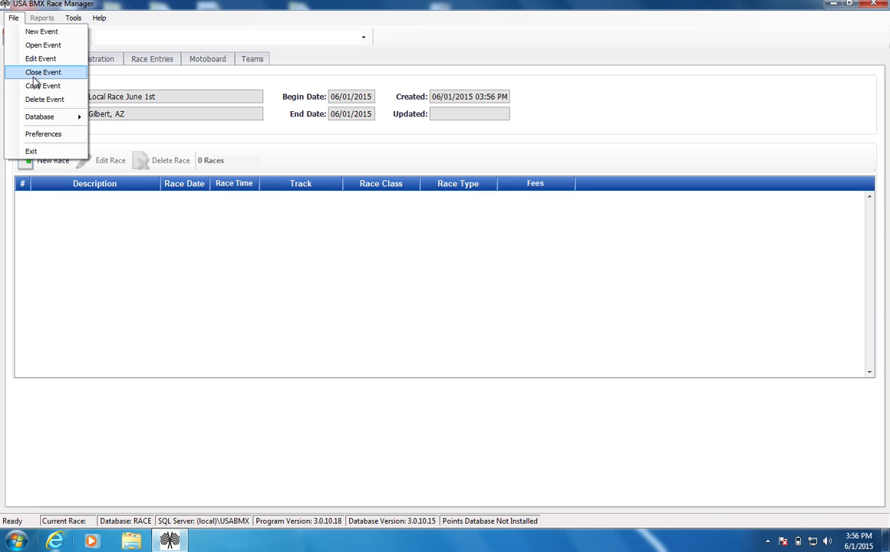
click(317, 100)
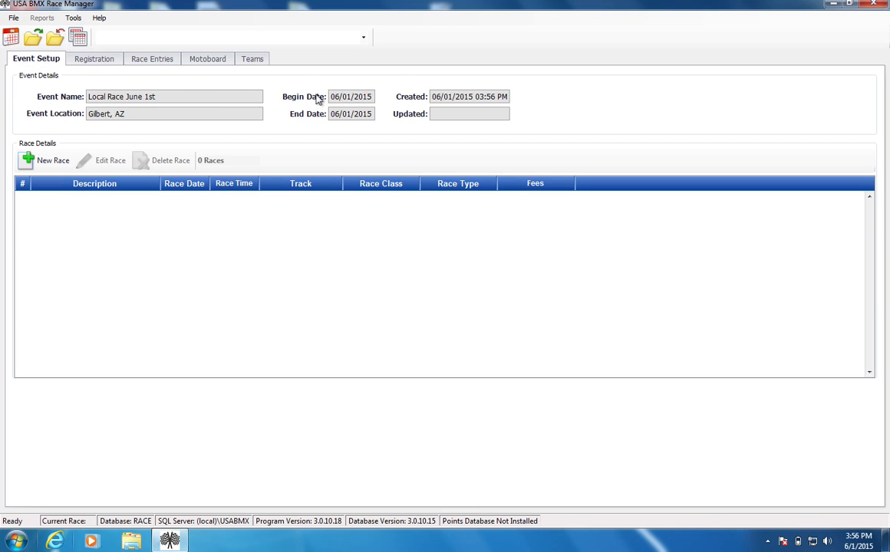
Try to open the event's Registration section before adding a race.
click(105, 60)
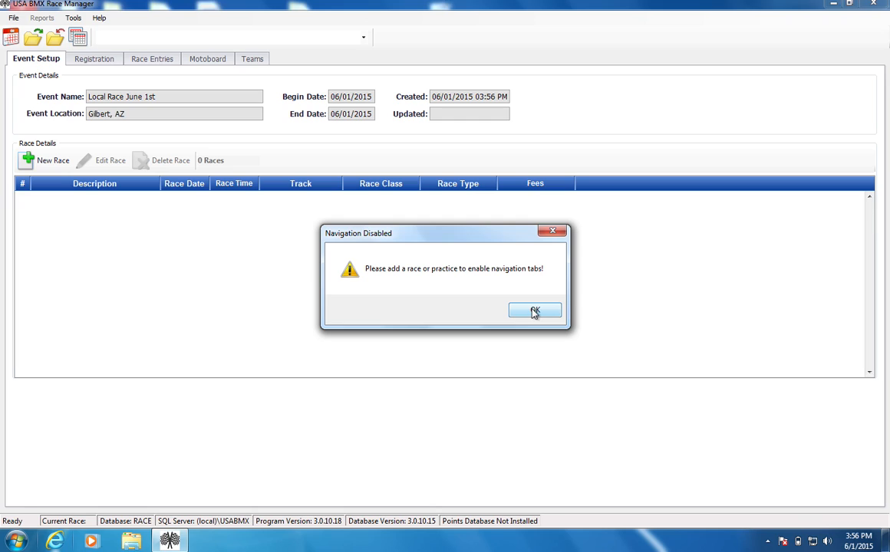
click(535, 312)
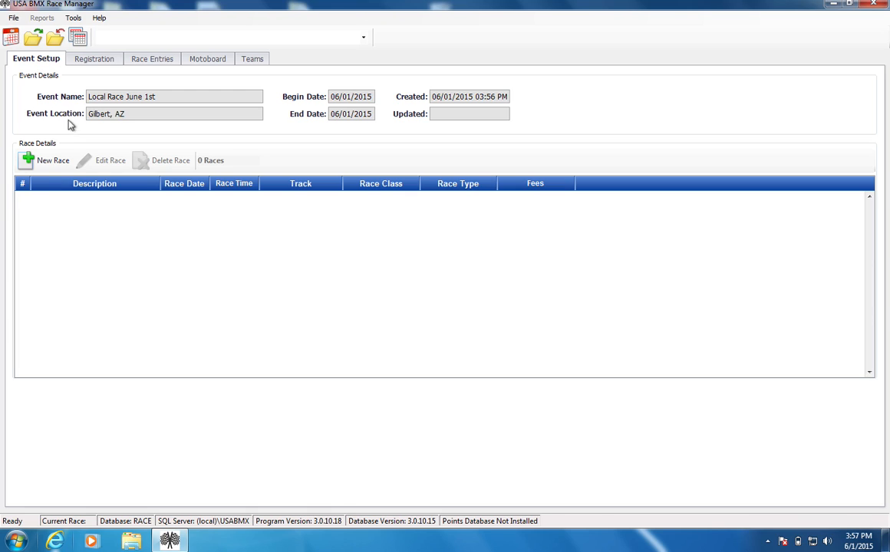
Start a new race described as "Local Race" on 06/01/2015 at 6:00 AM, at track number 257.
click(50, 153)
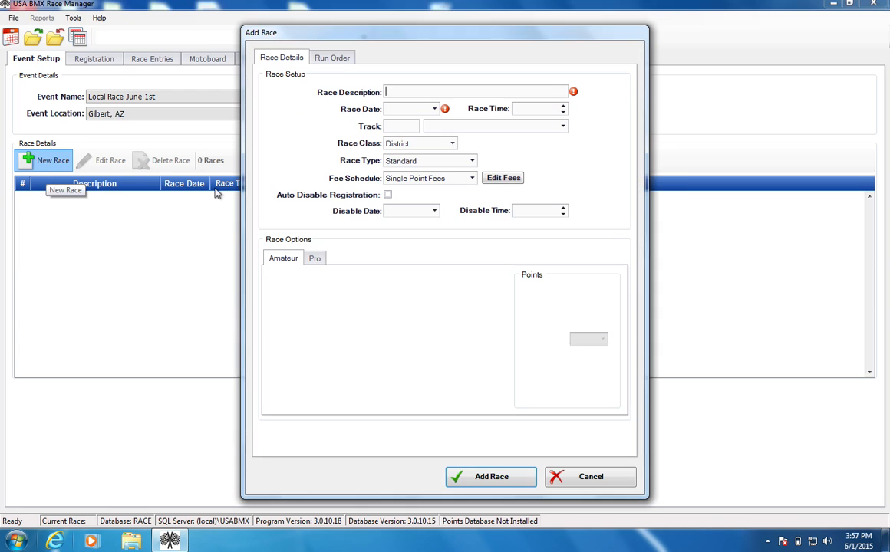
mouse_move(354, 34)
mouse_down()
mouse_move(298, 243)
mouse_move(178, 4)
mouse_move(198, 31)
mouse_up()
text(Local Race)
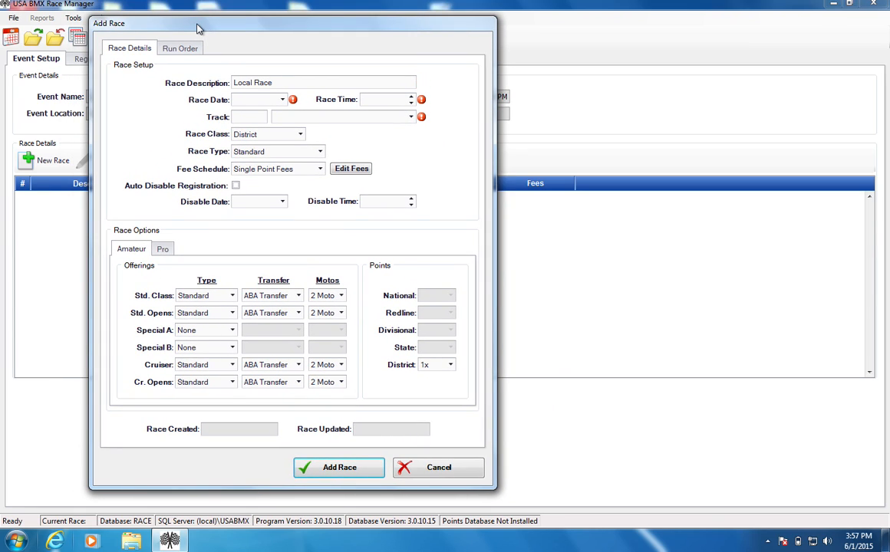
key(Tab)
key(Tab)
key(Left)
text(6)
key(Tab)
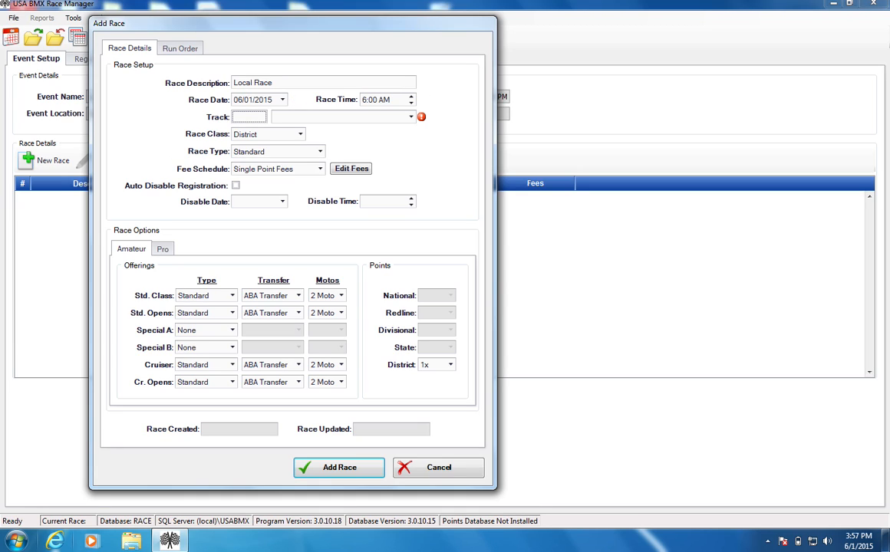
text(257)
key(Tab)
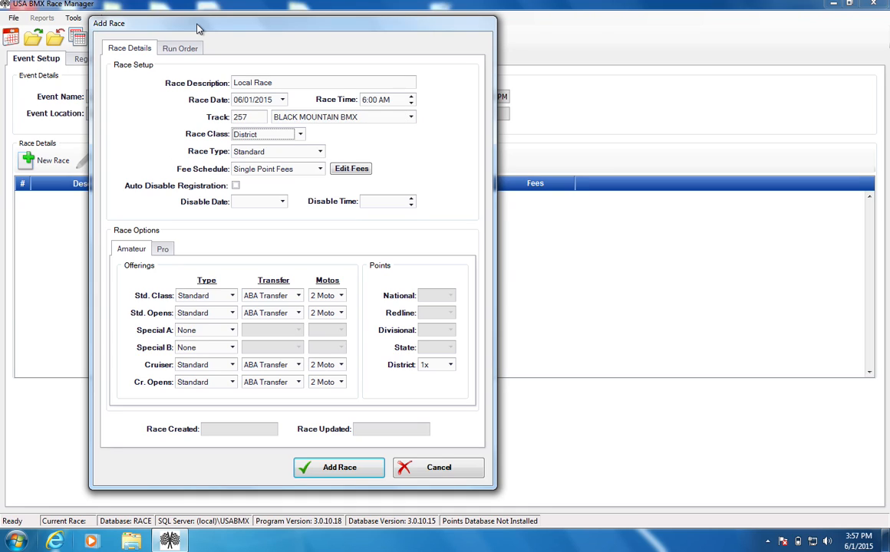
Try other track numbers such as 1960, choose BLACK MOUNTAIN BMX by name, and look at the list of tracks.
click(256, 122)
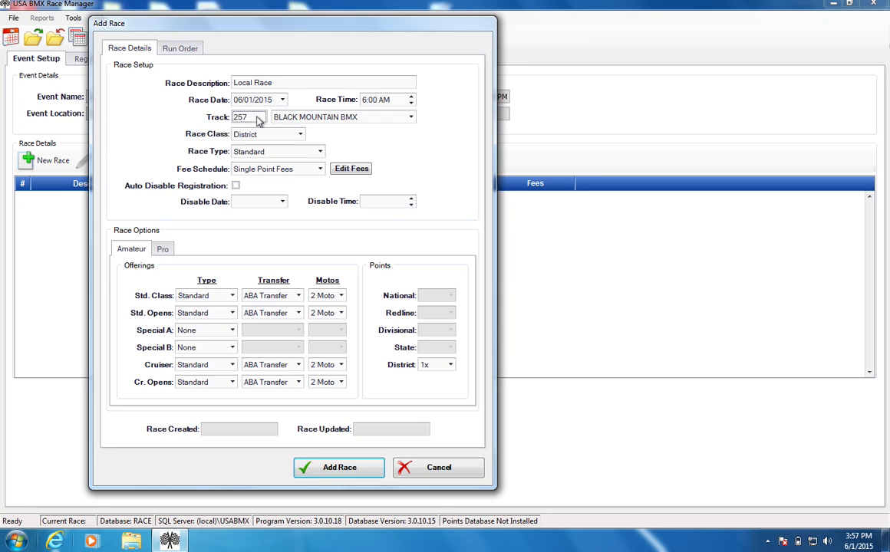
scroll(257, 121, down, 3)
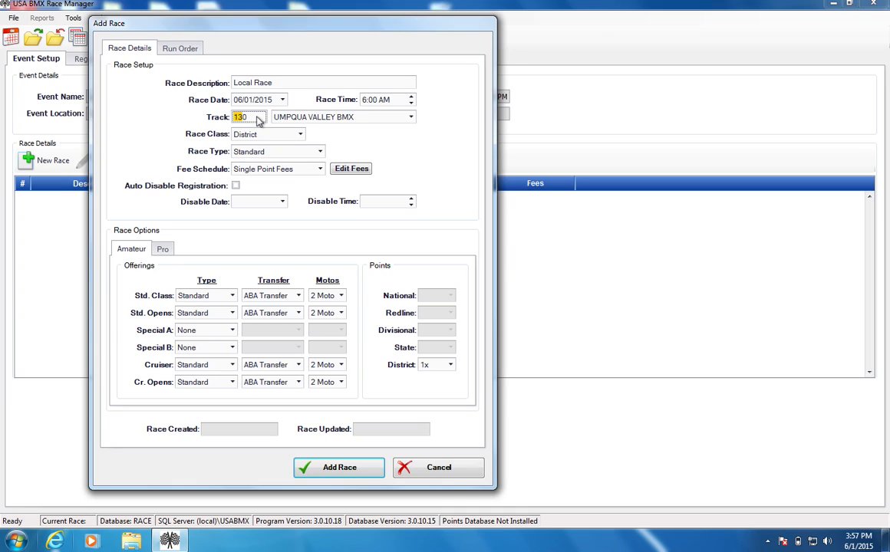
text(1)
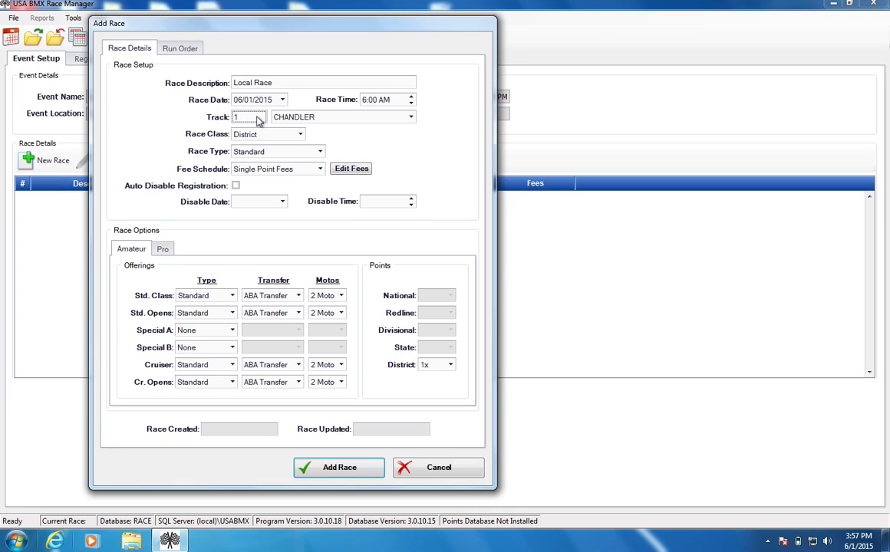
text(900)
text(60)
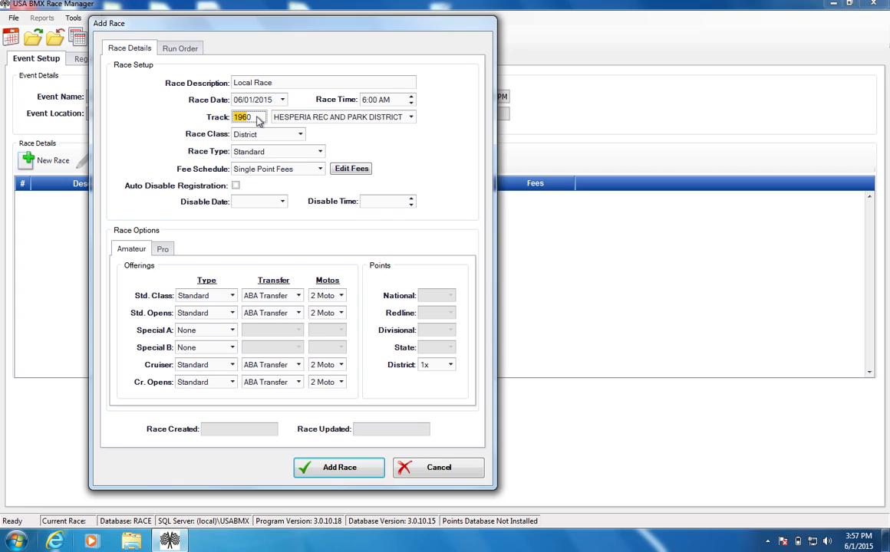
text(1)
key(Tab)
text(bla)
key(Tab)
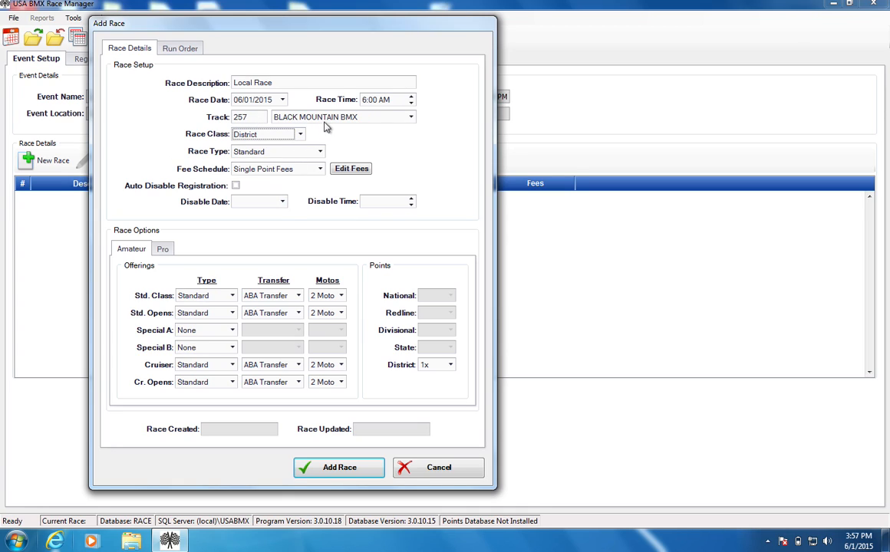
click(410, 117)
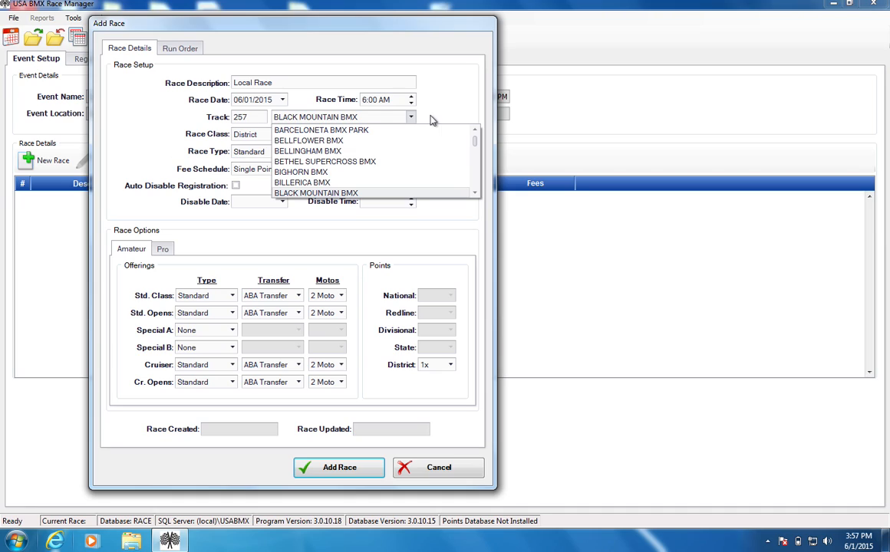
click(432, 119)
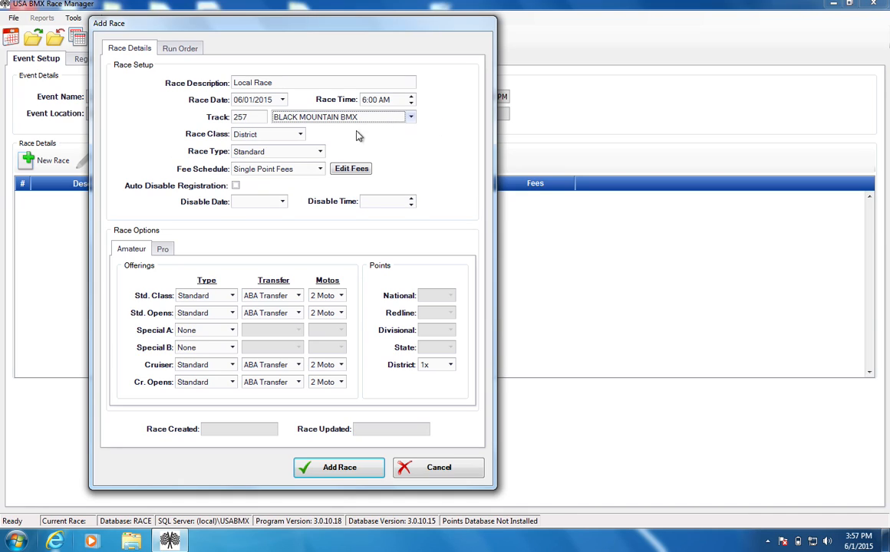
Examine the available race class and race type options for the new race.
click(301, 135)
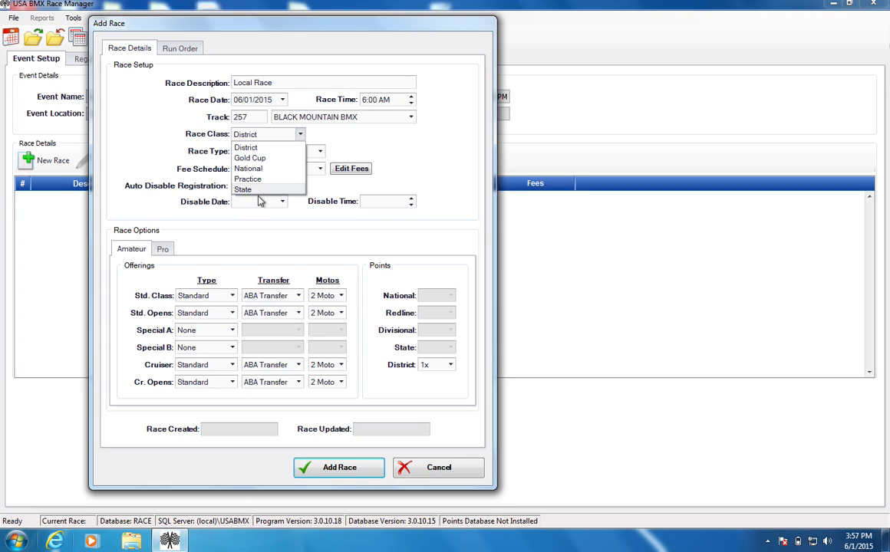
click(323, 141)
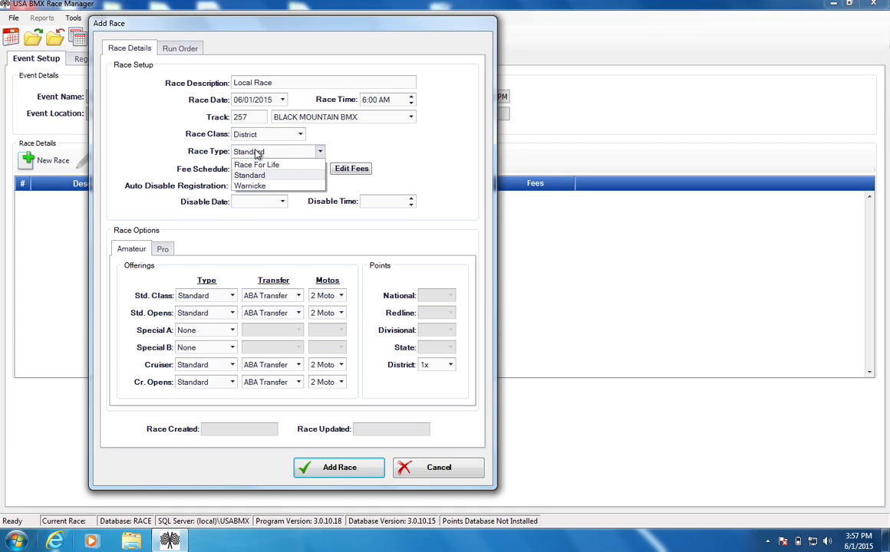
click(364, 152)
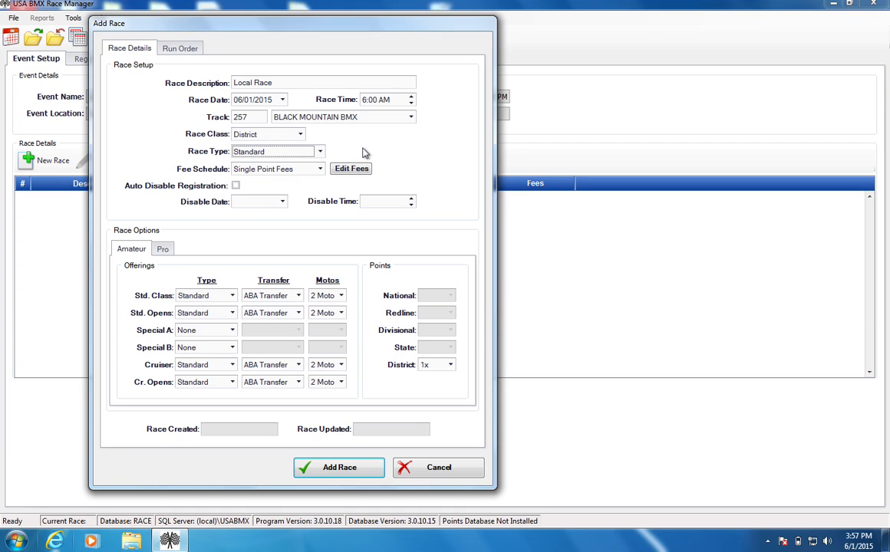
click(320, 152)
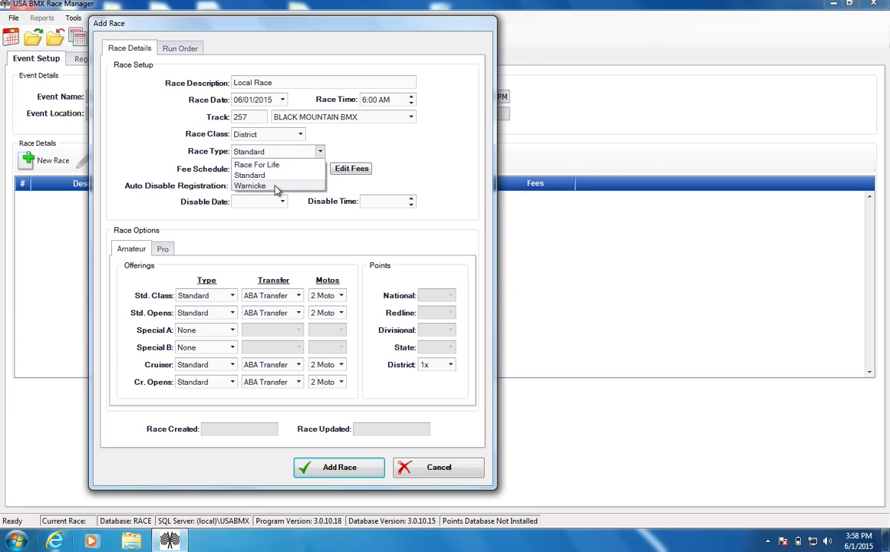
click(338, 135)
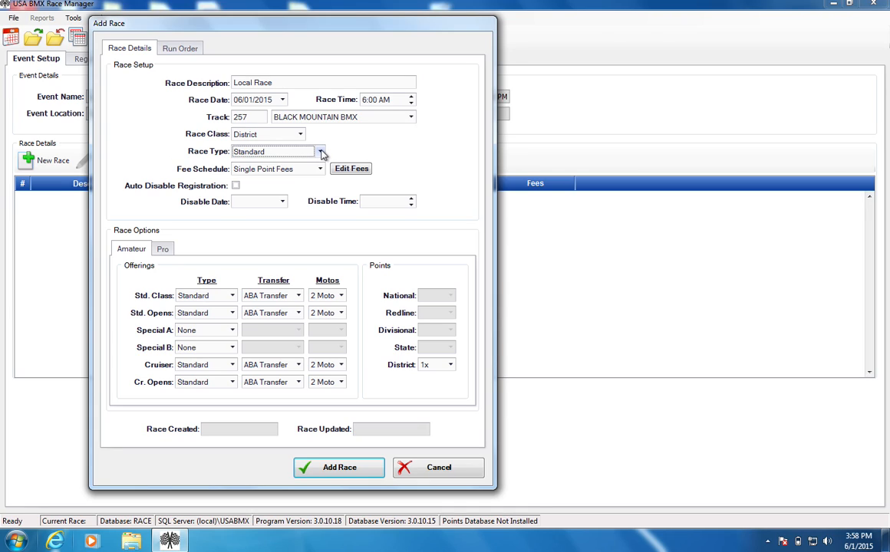
Set the race's track number to 341 for PENINSULA INDOOR and choose the Standard race type.
drag(292, 83, 207, 79)
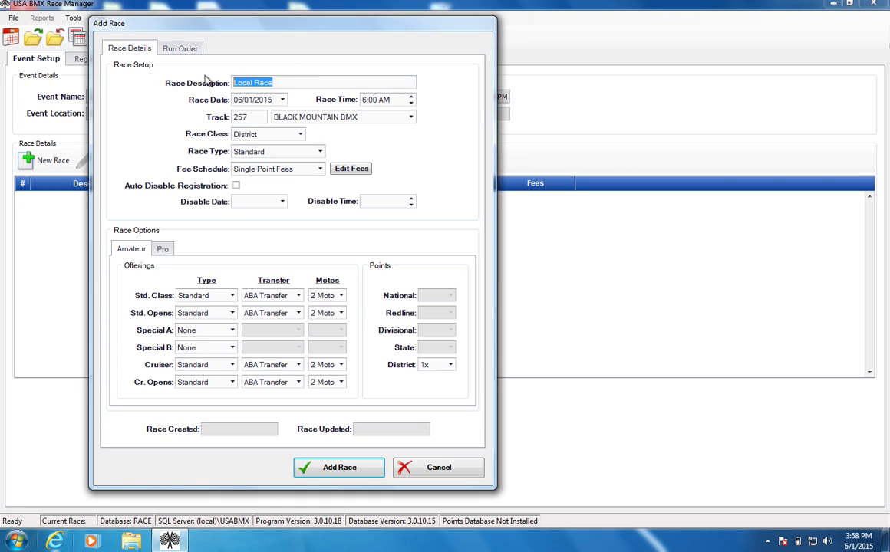
click(304, 80)
drag(304, 81, 142, 76)
click(239, 115)
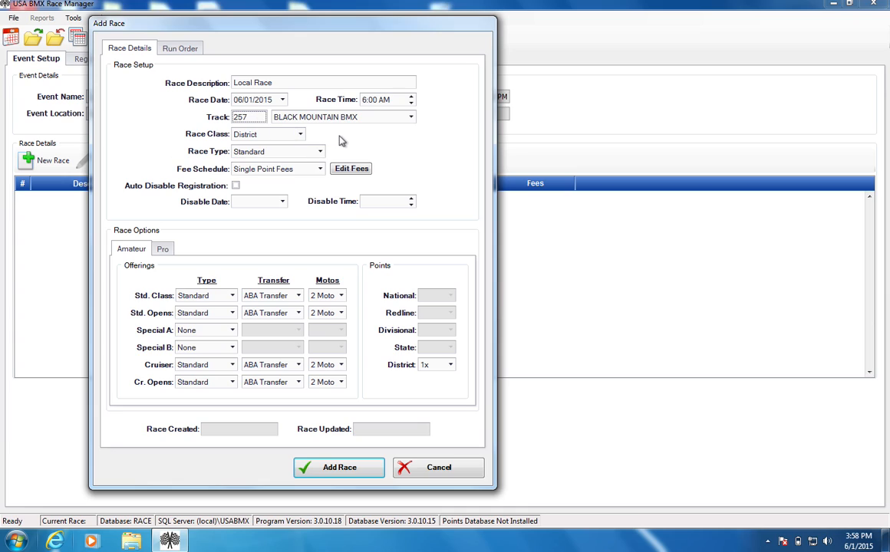
text(341)
click(319, 152)
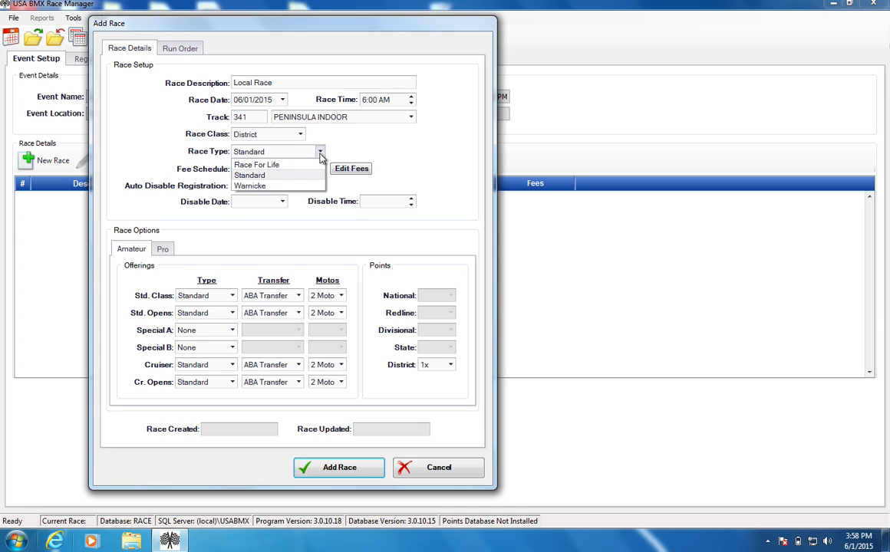
click(273, 181)
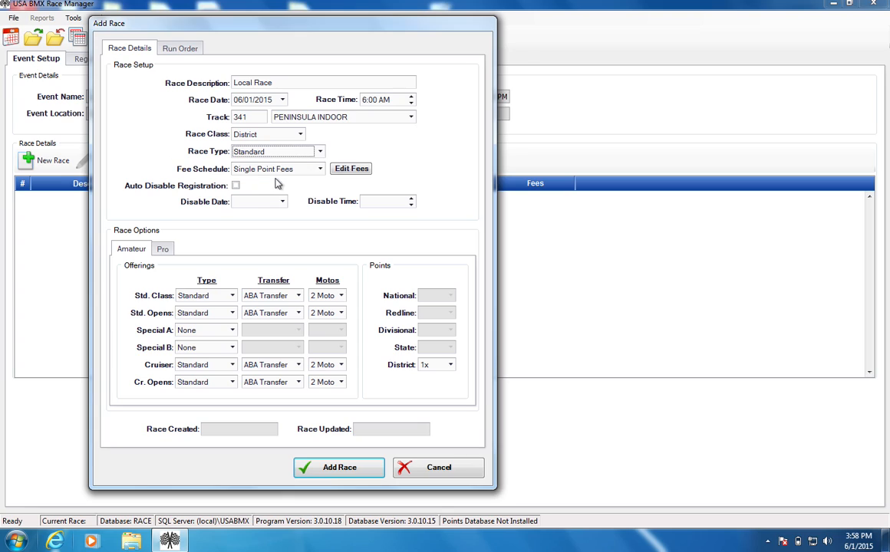
Examine the fee schedule options and review the race fees for the practice, single point and double point schedules.
click(295, 171)
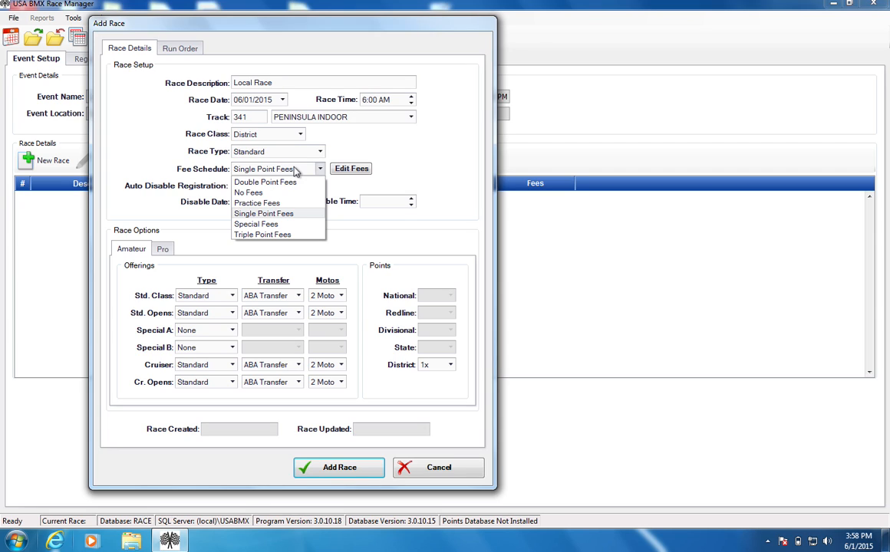
click(351, 168)
click(352, 169)
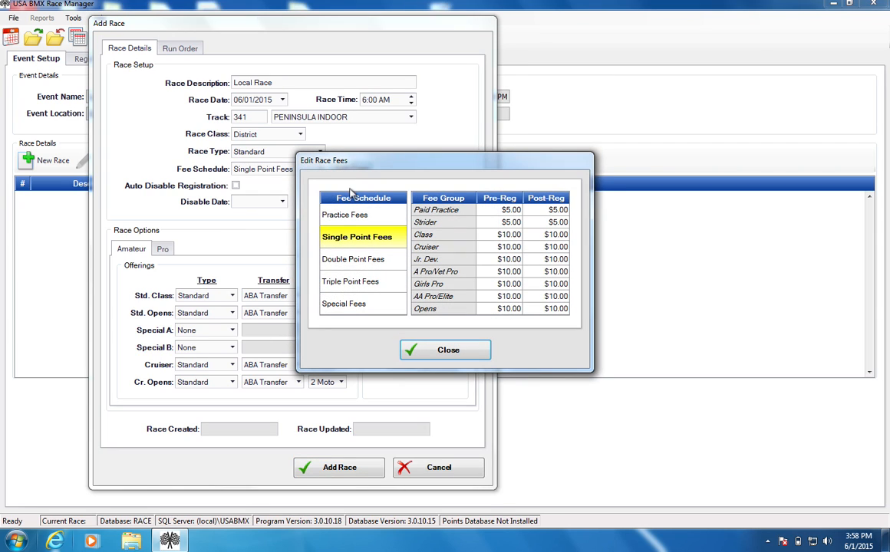
click(342, 216)
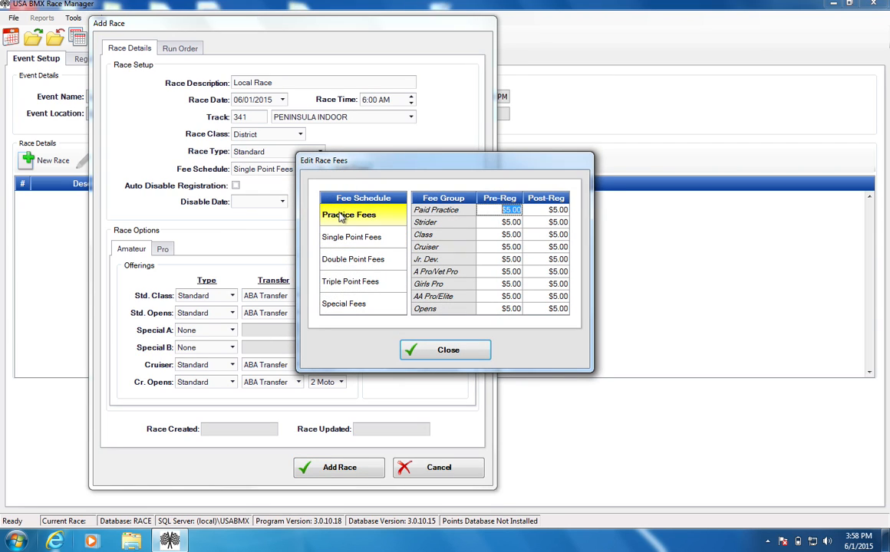
click(352, 262)
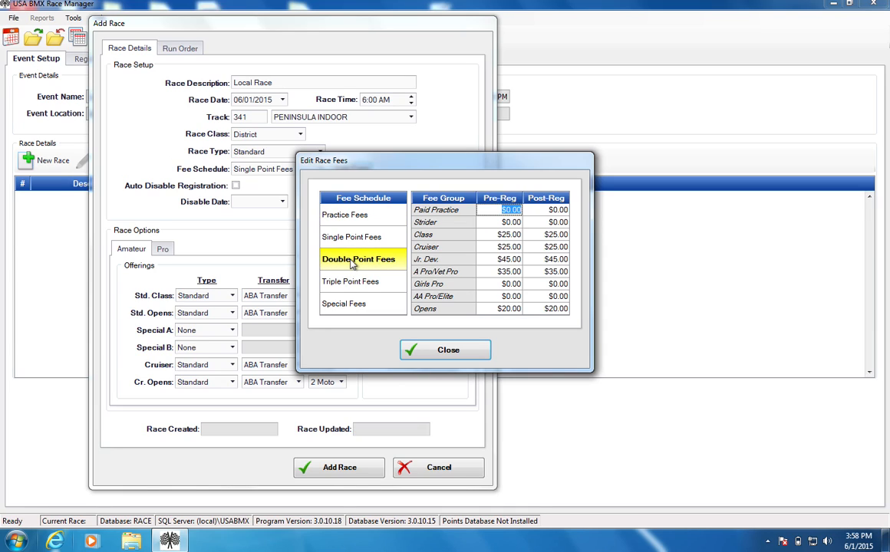
click(457, 349)
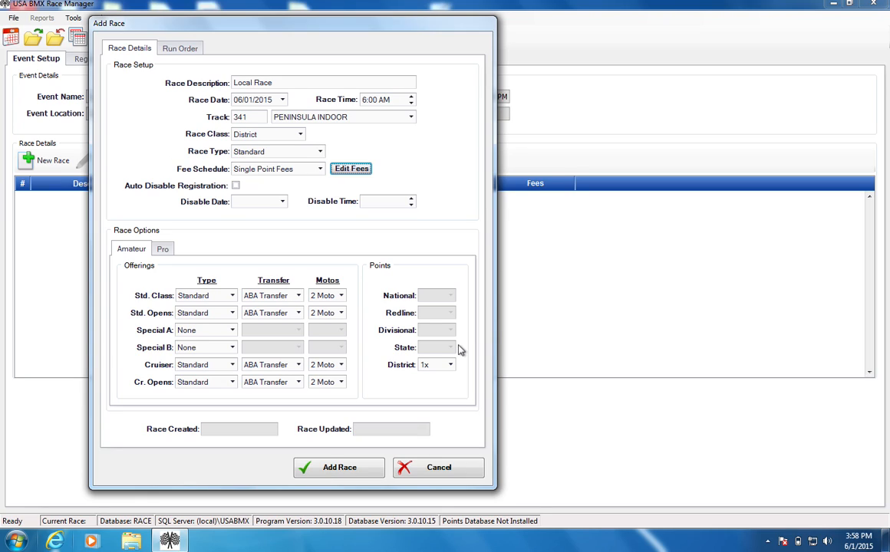
Try the type None for the amateur Std. Opens offering and return it to Standard.
click(231, 296)
click(232, 297)
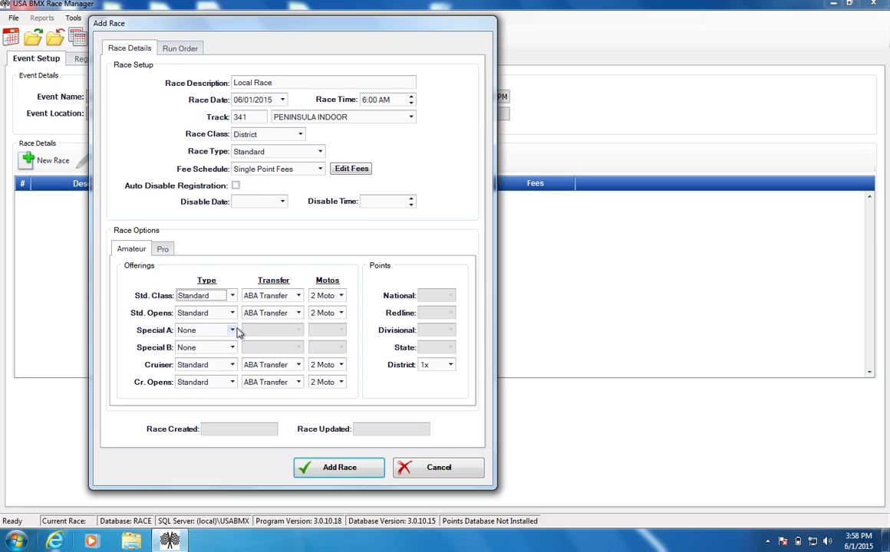
click(231, 313)
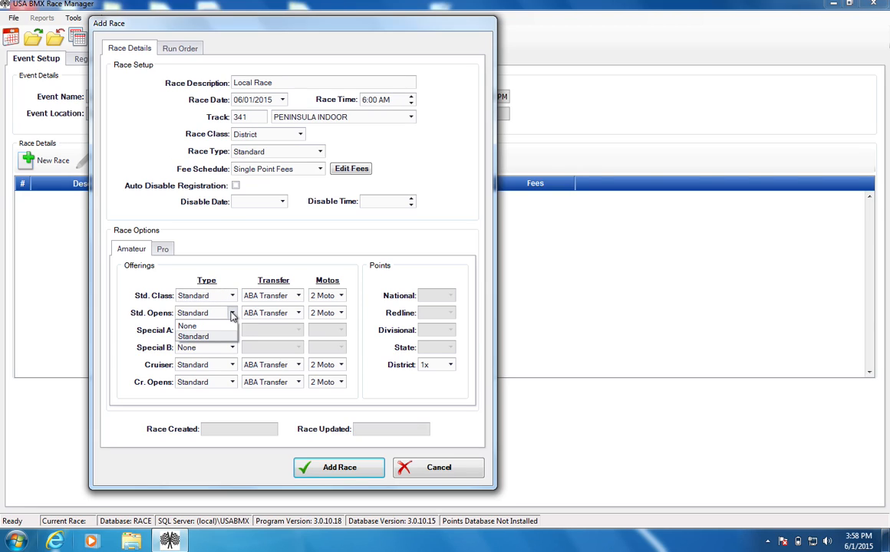
click(232, 315)
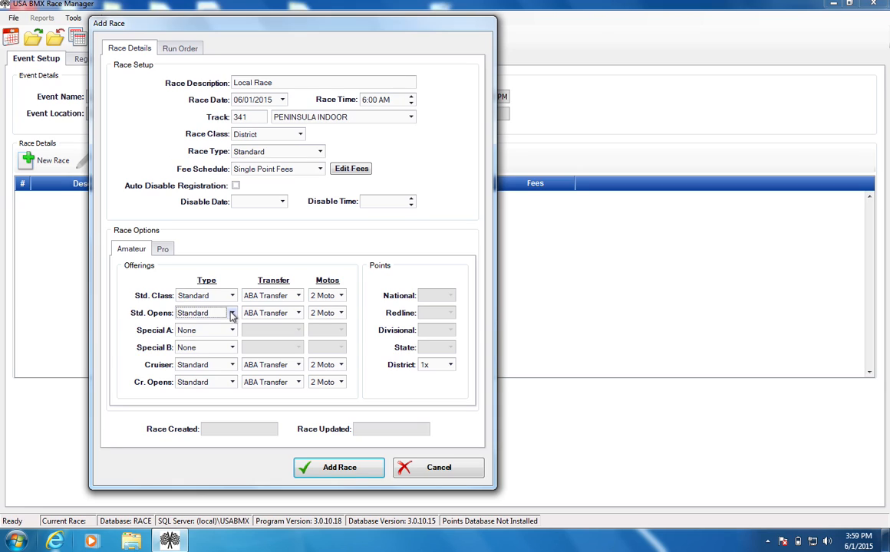
scroll(232, 315, up, 1)
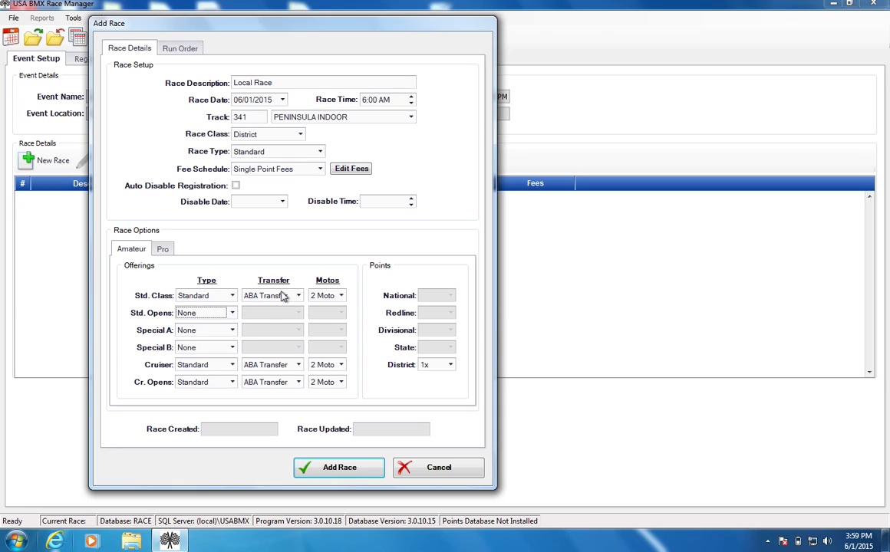
click(231, 313)
click(203, 335)
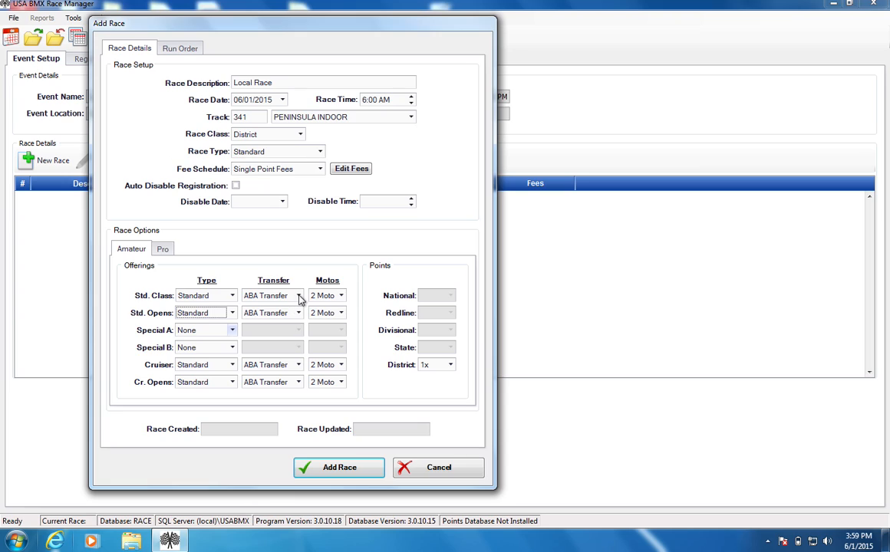
Try the Total Points transfer for the amateur Std. Class offering and return it to ABA Transfer.
click(298, 296)
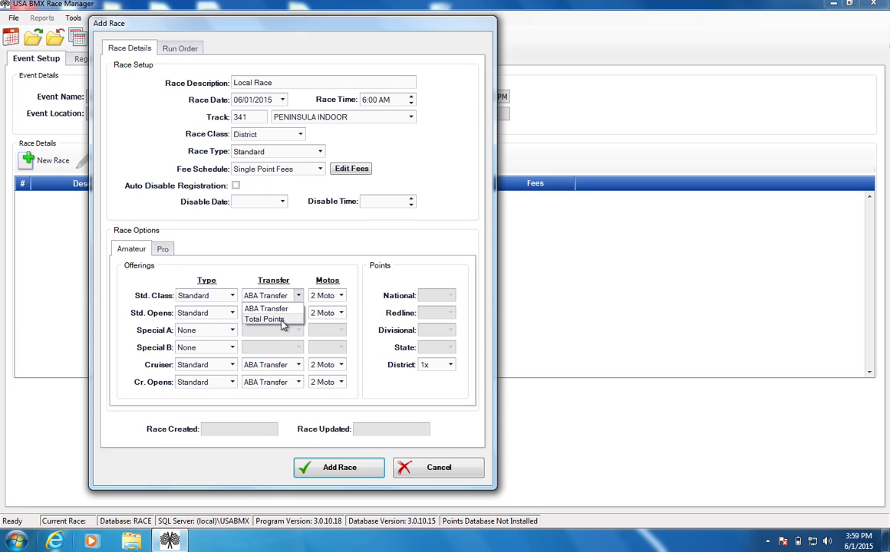
click(342, 296)
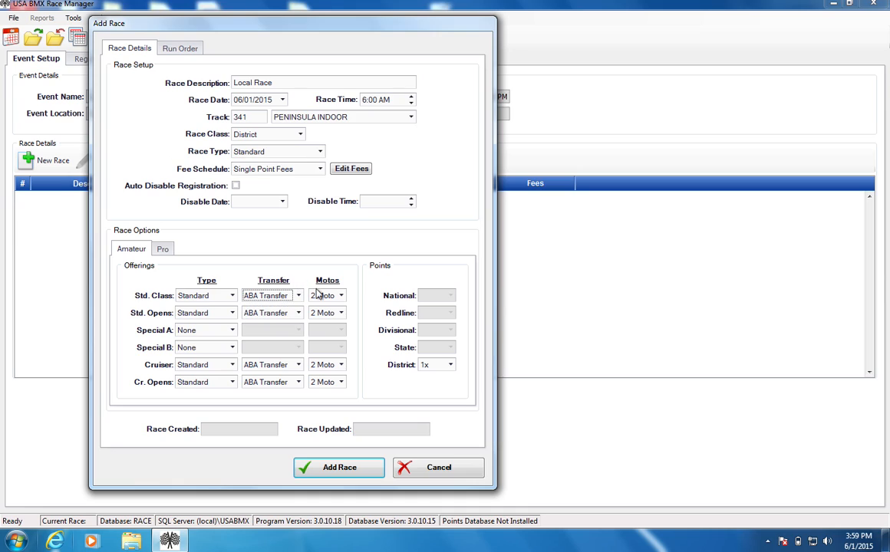
click(343, 296)
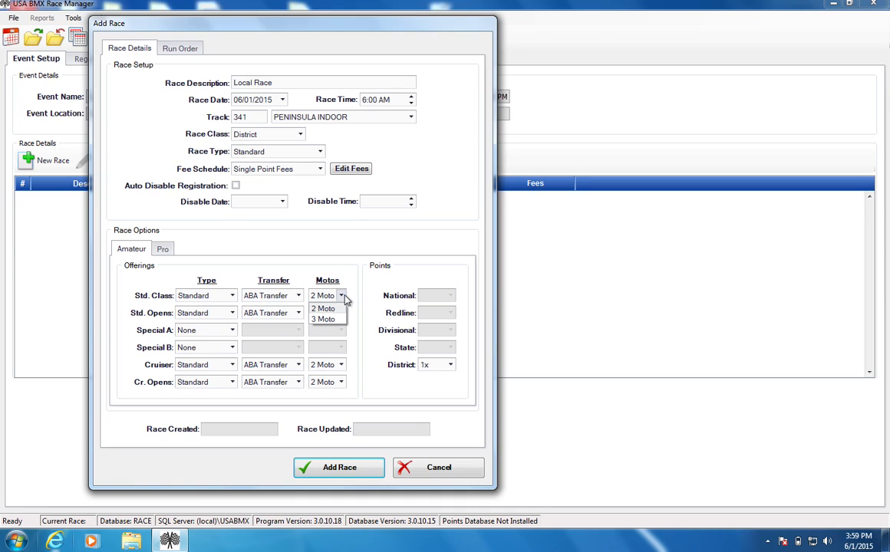
click(258, 265)
click(273, 296)
click(274, 320)
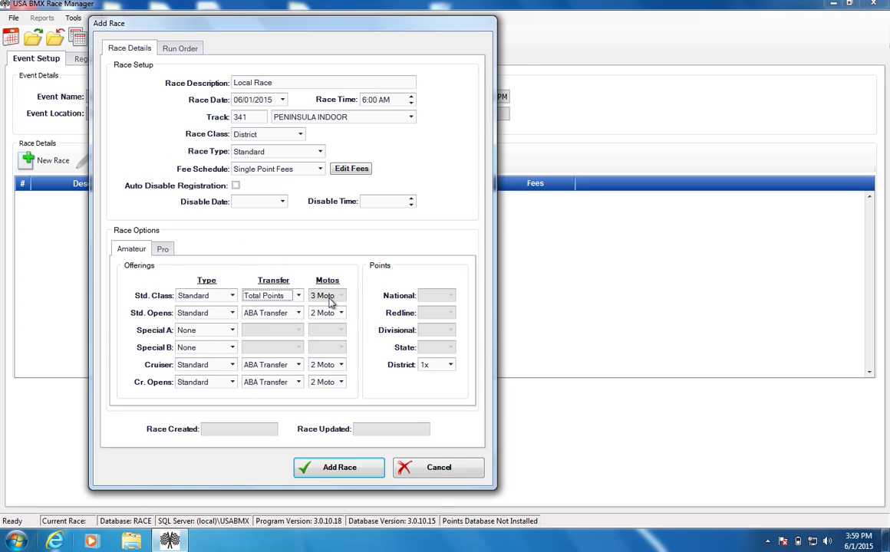
click(298, 297)
click(275, 312)
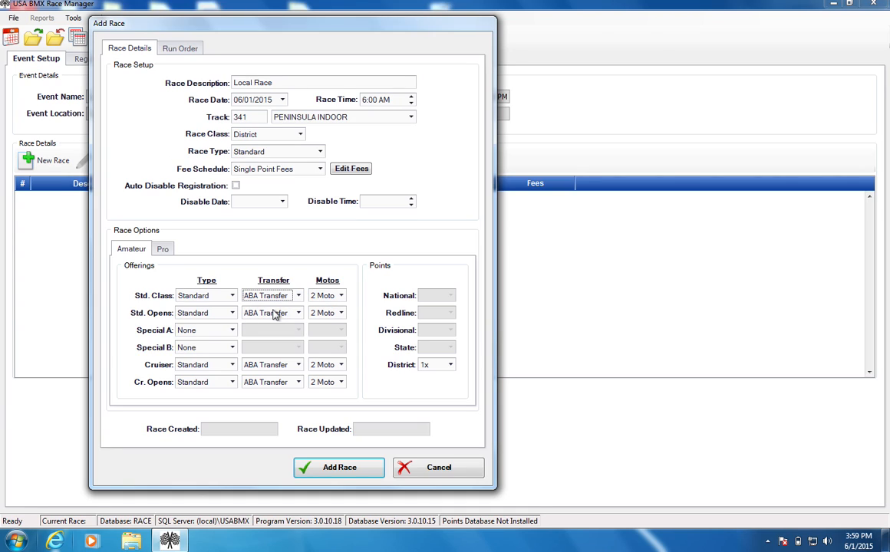
Try 3 Moto for the amateur Std. Class offering and return it to 2 Moto.
click(340, 296)
click(322, 318)
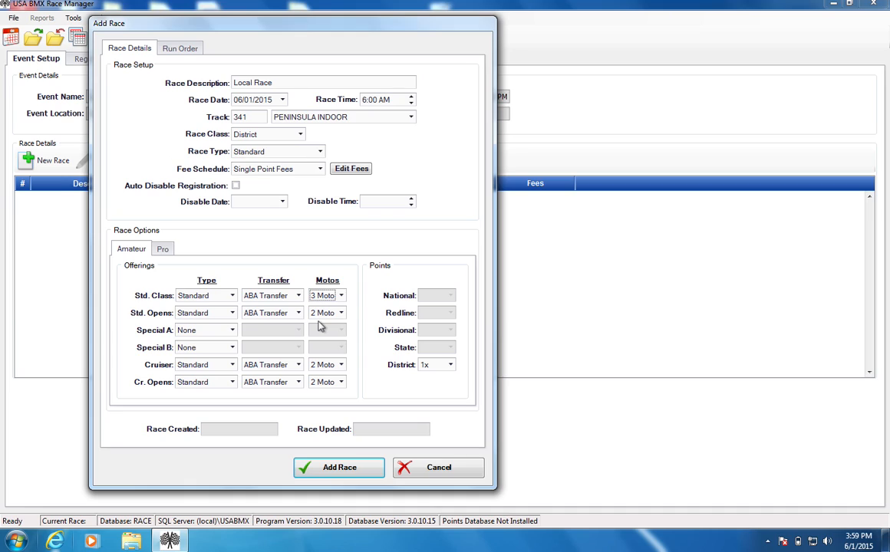
click(341, 296)
click(329, 310)
Look through the full list of types available for the amateur Special A offering.
click(231, 330)
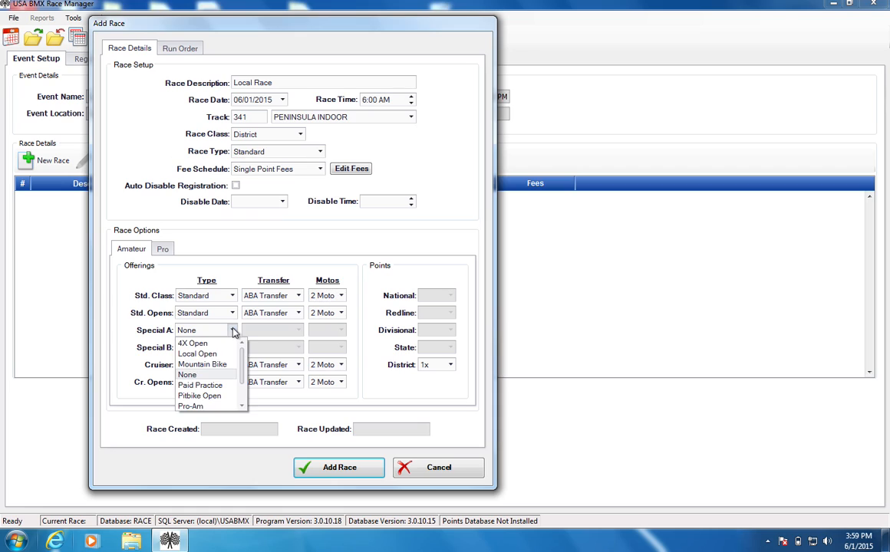
mouse_move(244, 361)
mouse_down()
mouse_move(244, 398)
mouse_move(243, 351)
mouse_up()
scroll(241, 361, down, 1)
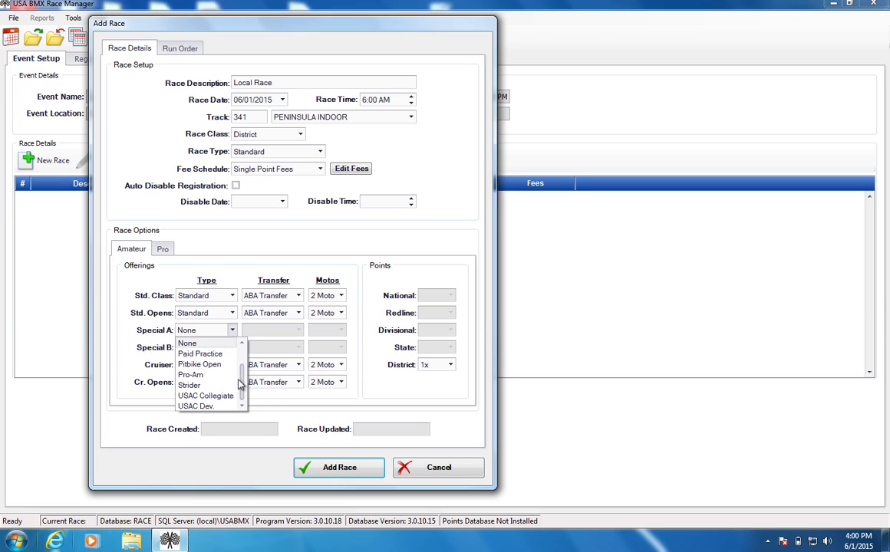
scroll(242, 380, up, 1)
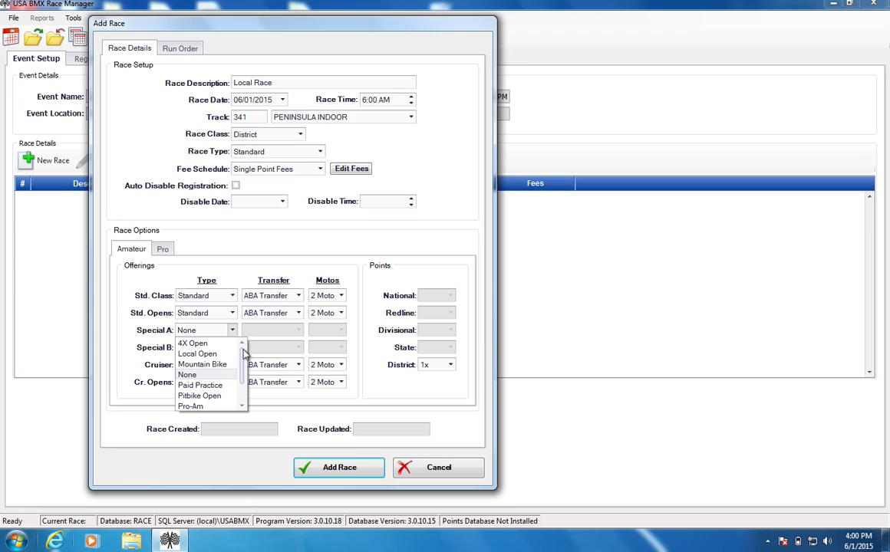
click(236, 237)
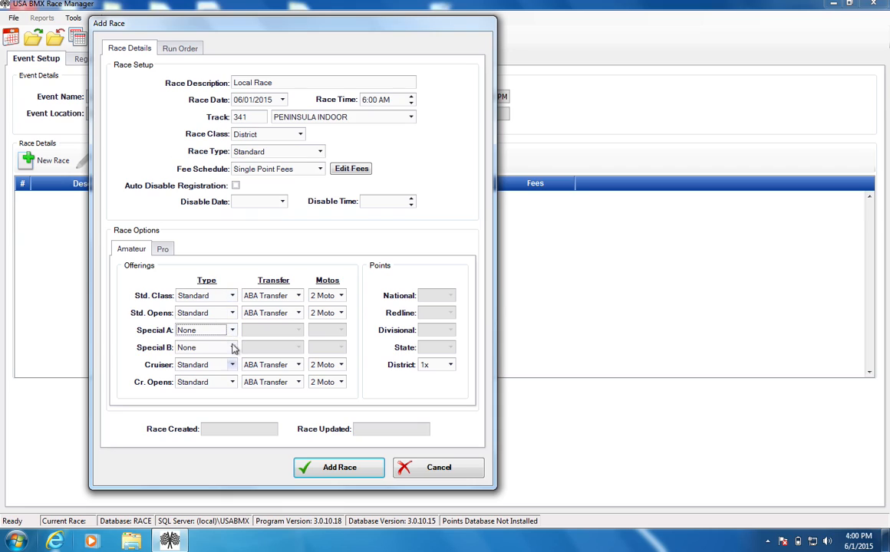
Examine the multipliers available for district points and the race type options.
click(449, 365)
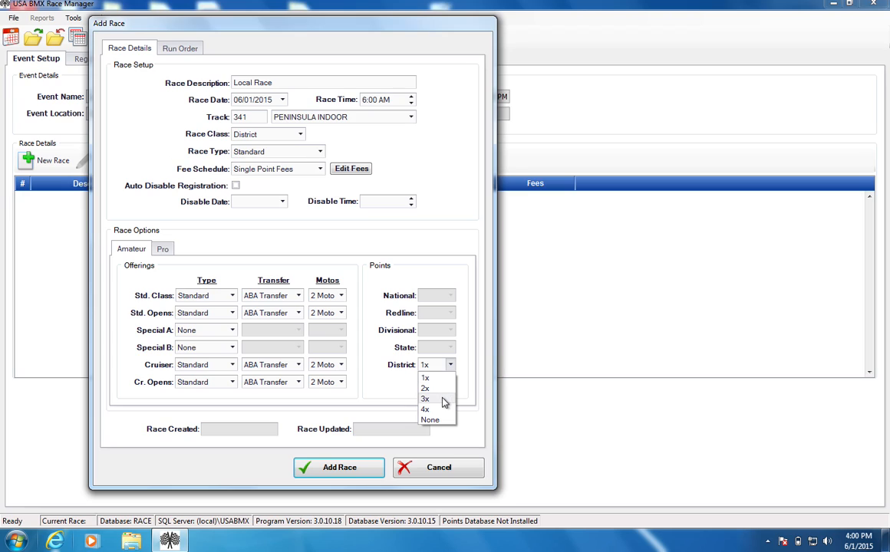
click(463, 352)
click(320, 153)
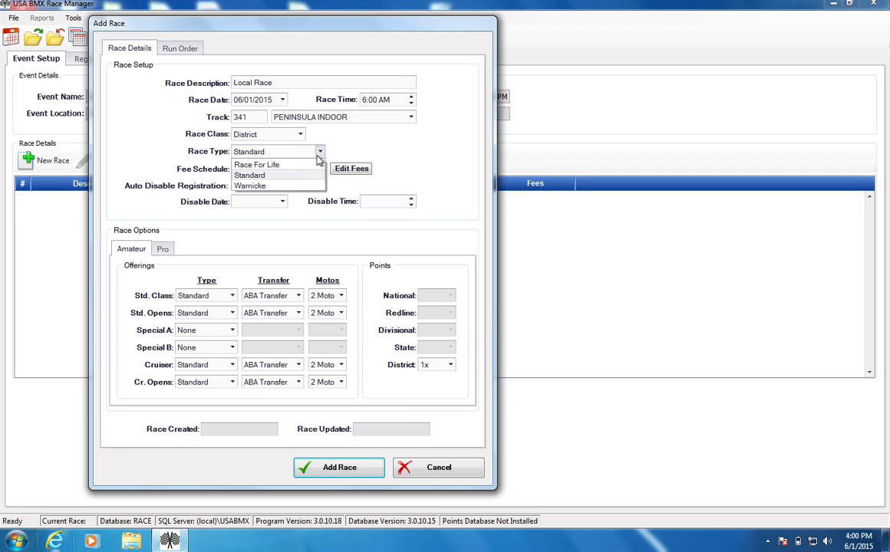
click(304, 148)
Try the State race class with the Standard race type for the new race.
click(299, 135)
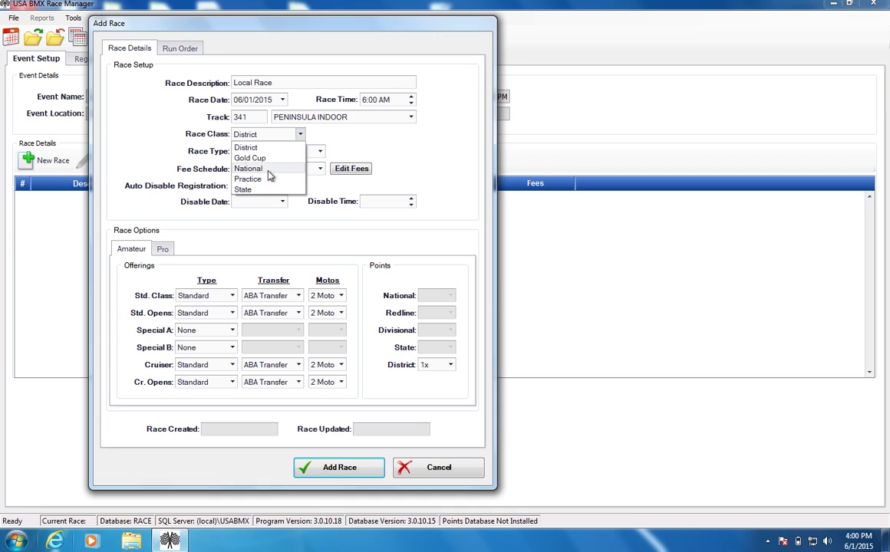
click(258, 190)
click(298, 152)
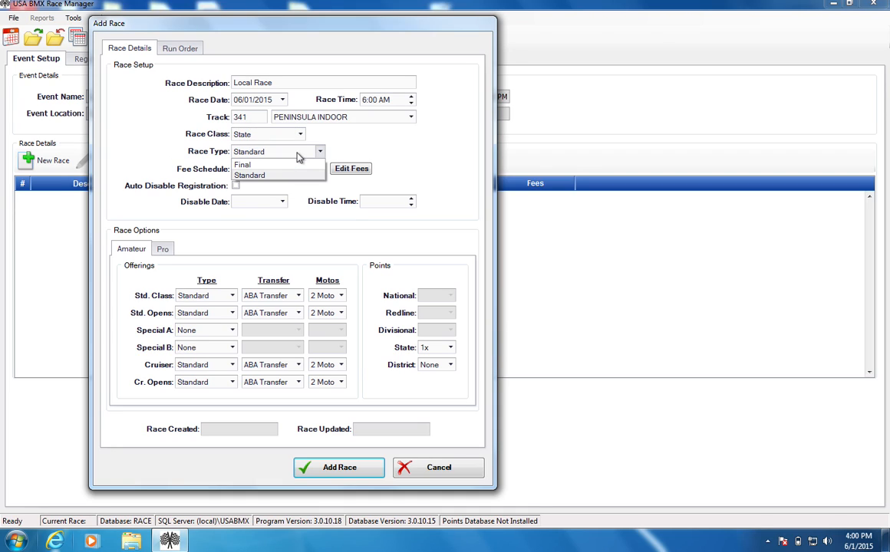
click(254, 177)
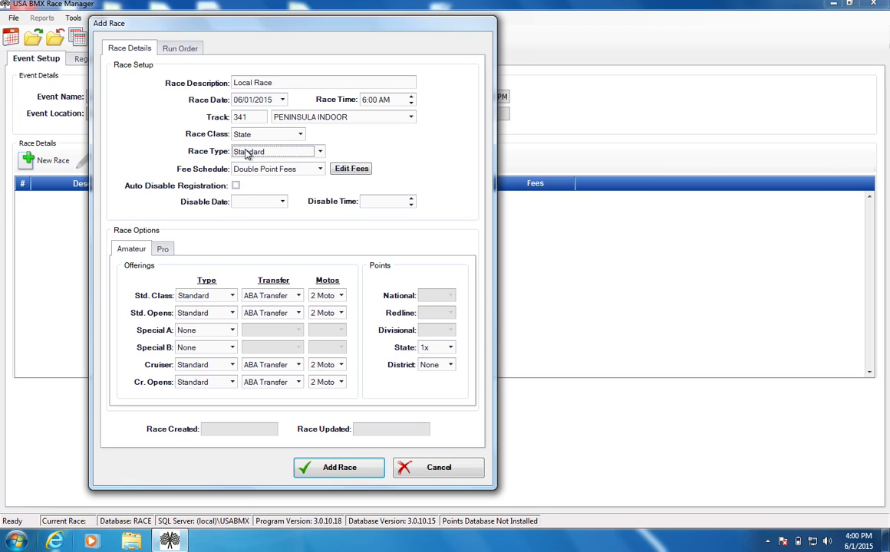
Check the state points field and set the state race's district points to 2x.
click(453, 347)
click(455, 350)
click(450, 366)
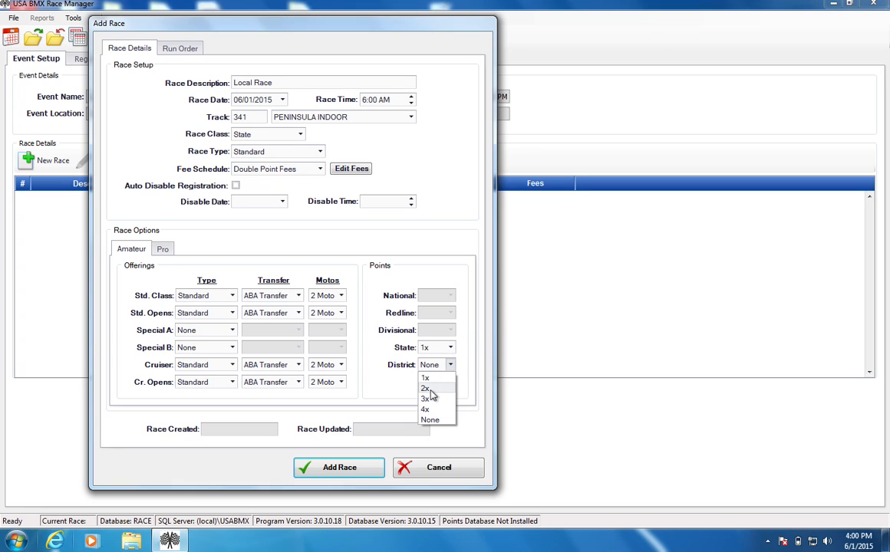
click(430, 389)
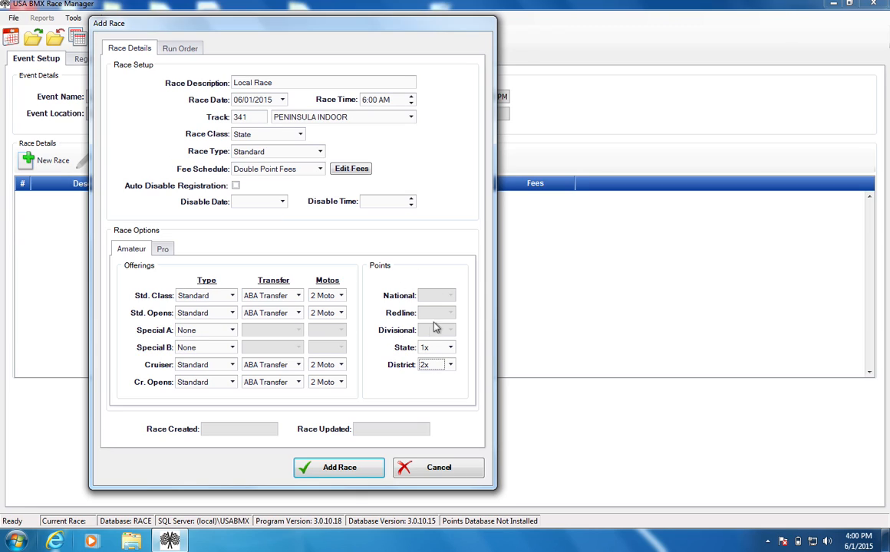
Try Pro-Am as the Special A offering in the pro options and review the amateur offerings.
click(163, 250)
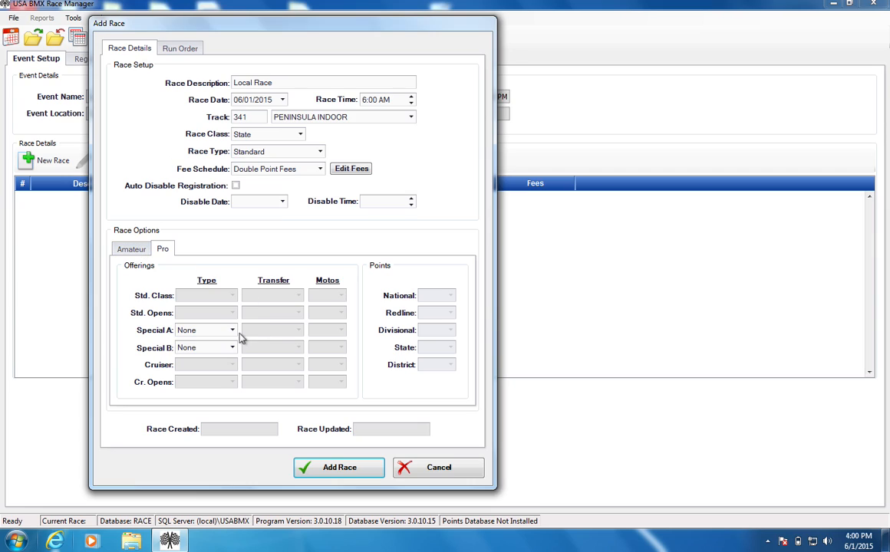
click(148, 248)
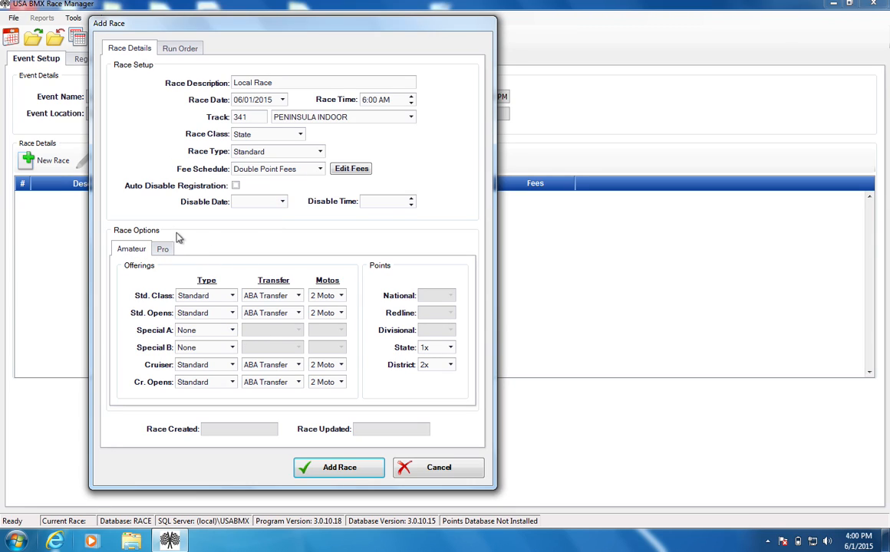
click(163, 250)
click(232, 330)
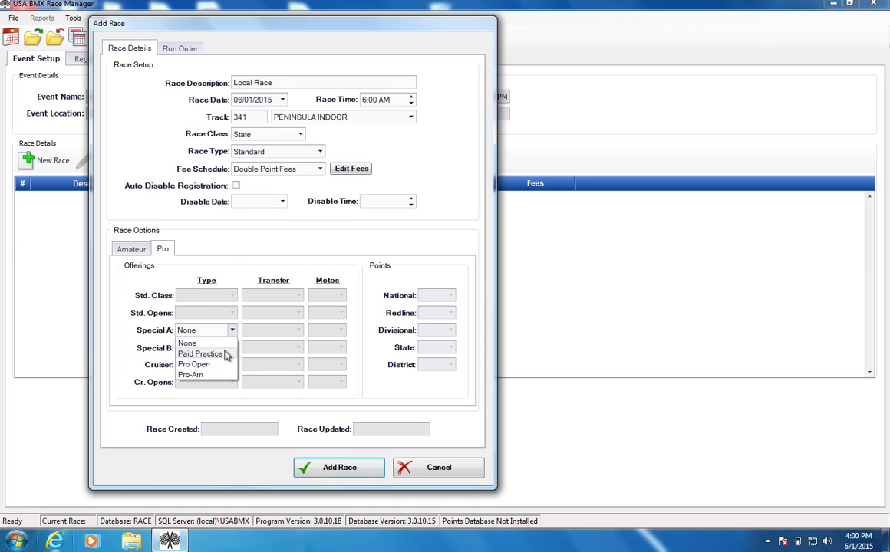
click(209, 374)
click(137, 247)
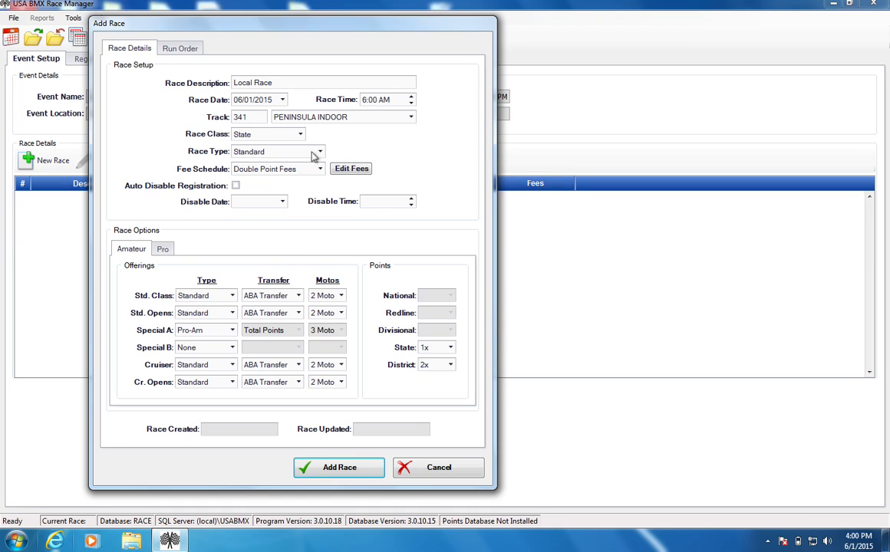
Add the race to the event with its race class set to District and open rider registration.
click(299, 134)
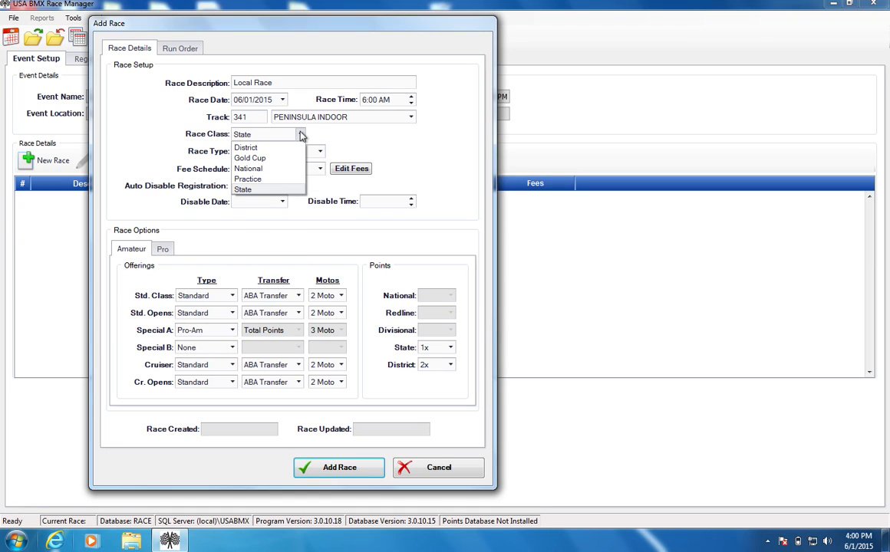
click(259, 148)
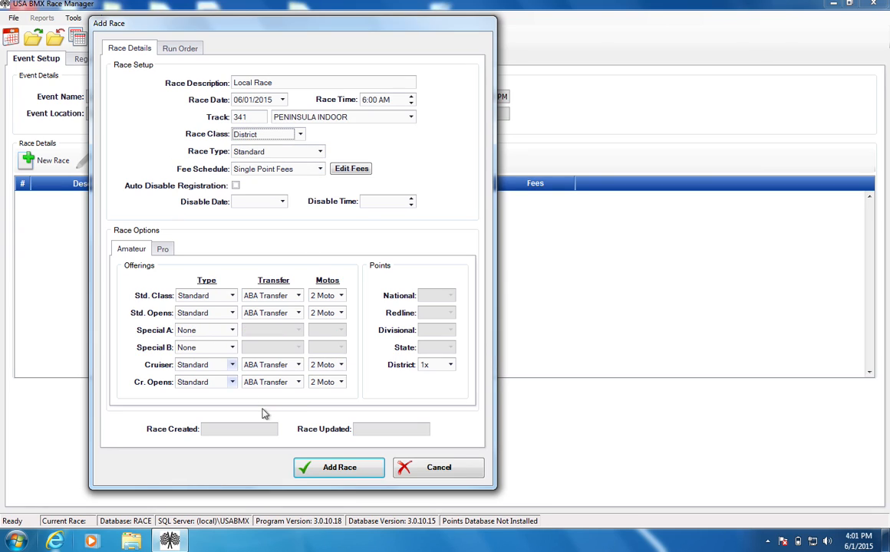
click(357, 470)
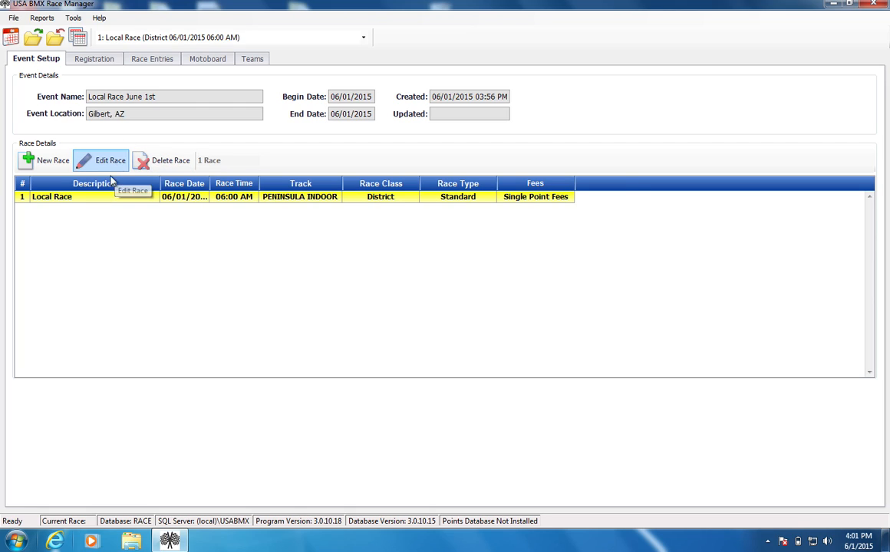
click(81, 60)
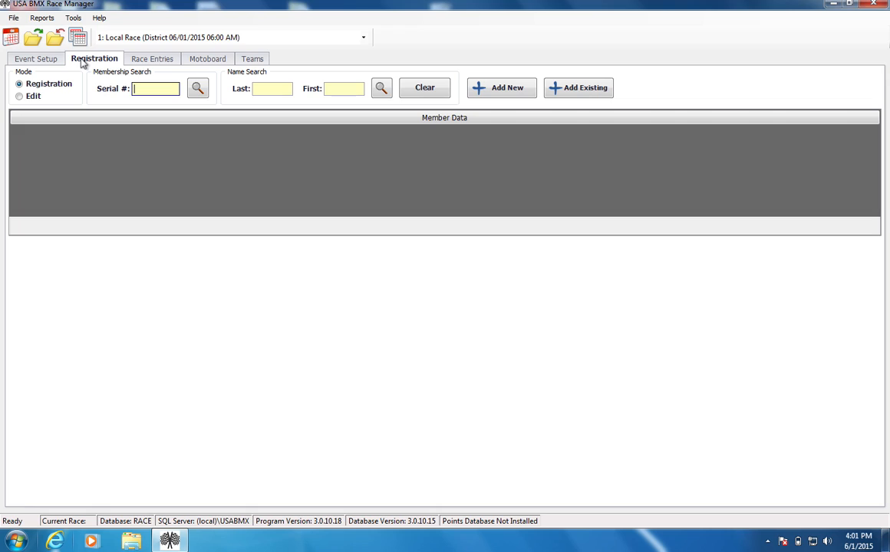
Search the membership records by the rider's last and first name.
click(265, 89)
click(264, 91)
text(HANDER)
key(Tab)
text(JU)
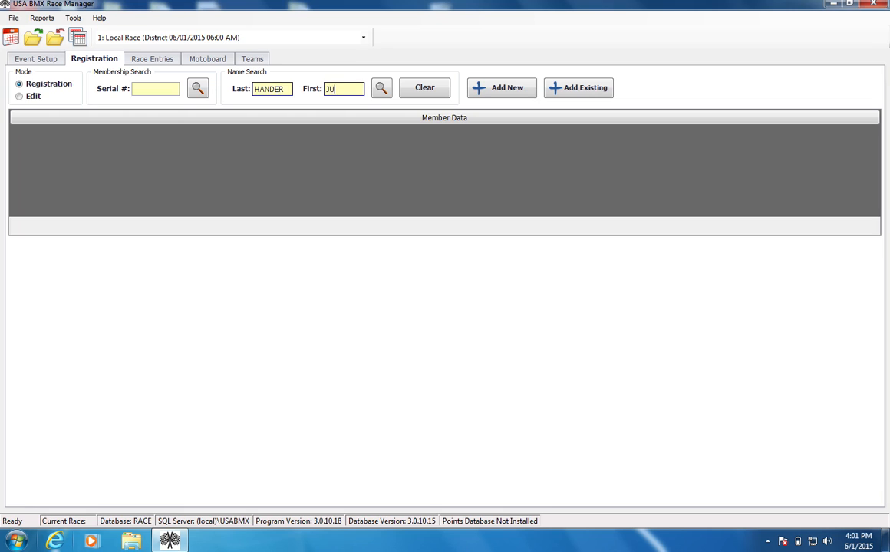
key(Return)
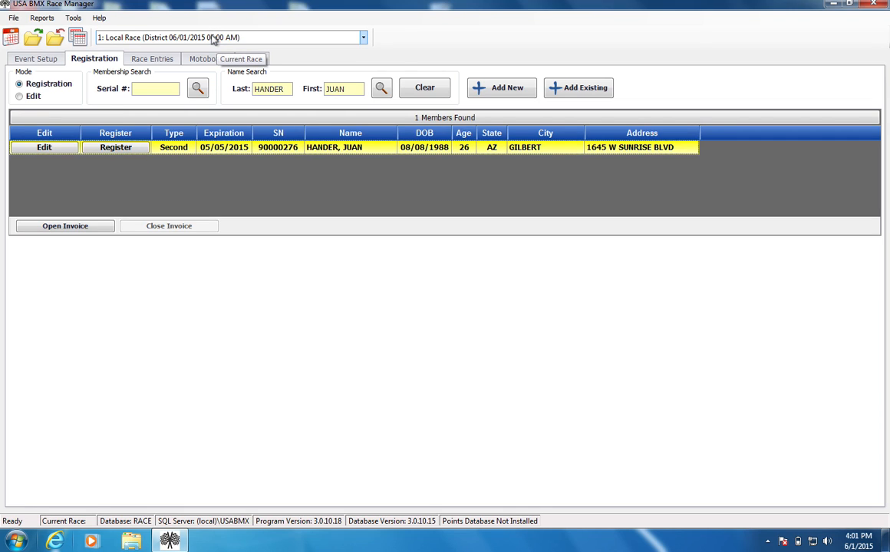
Start a race registration for the found rider, check the Local Race class offerings, and cancel the registration.
click(116, 148)
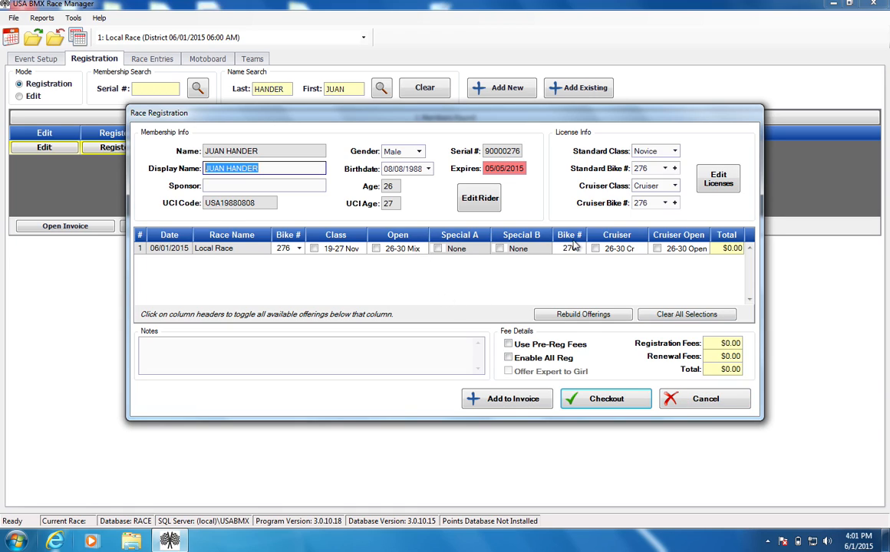
key(Tab)
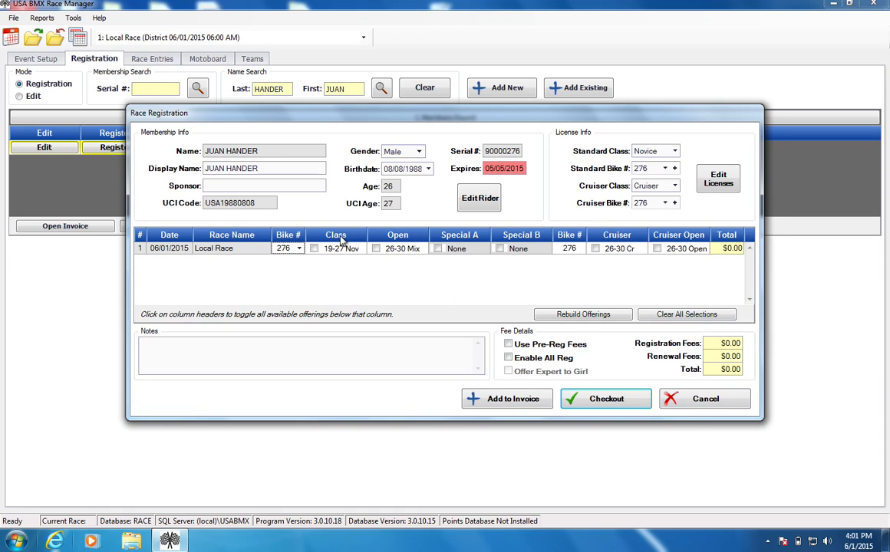
click(342, 238)
click(694, 398)
Open the Local Race for editing from the event setup and display its run order.
click(26, 61)
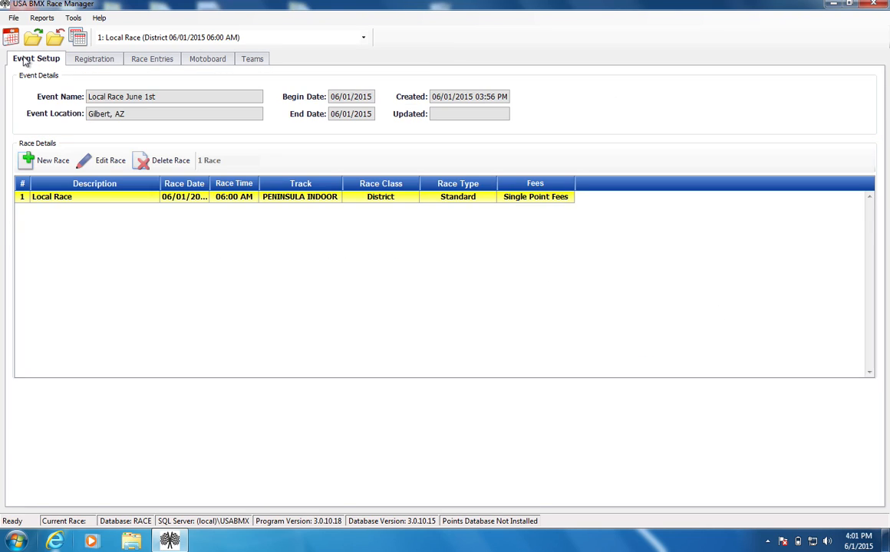
click(77, 60)
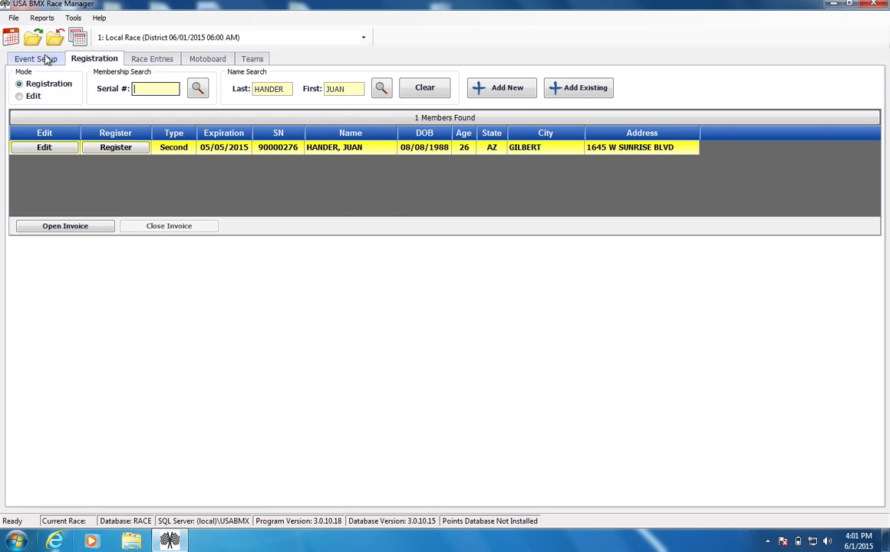
click(47, 59)
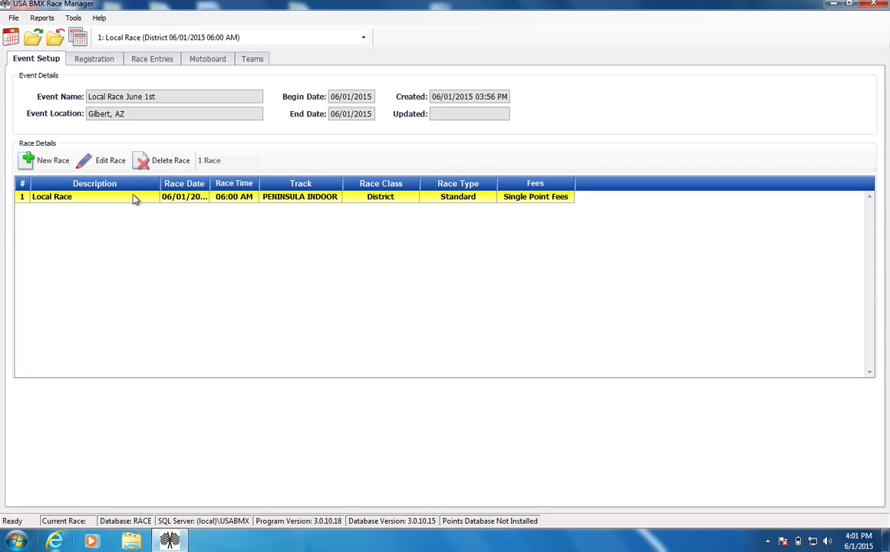
click(111, 167)
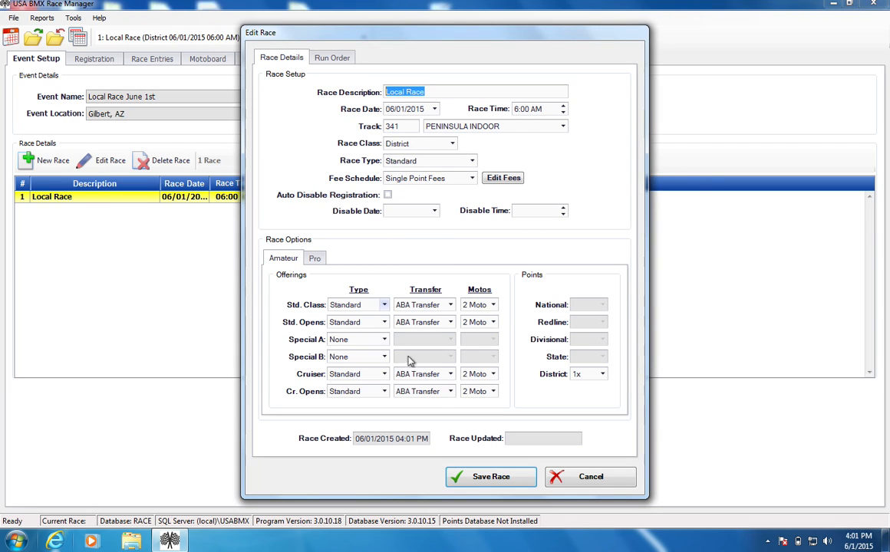
click(333, 62)
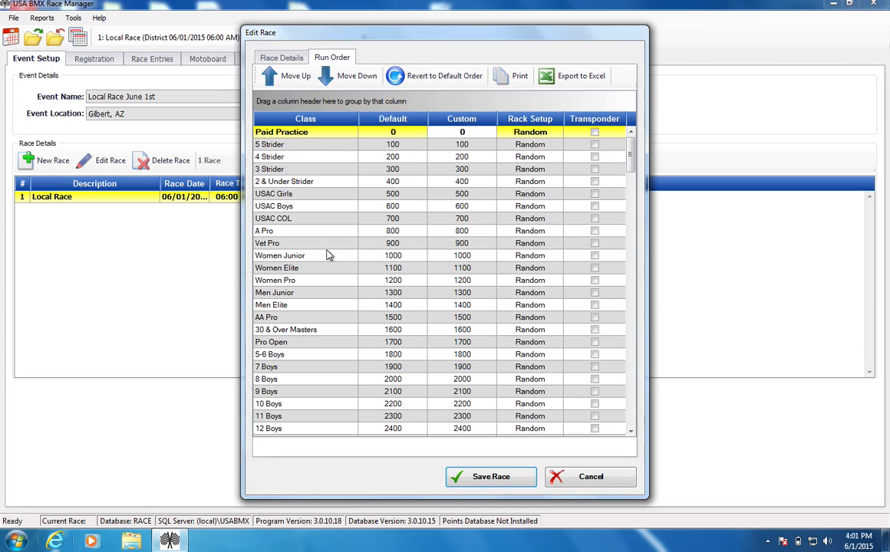
Examine the race's class run order, from the strider and boys classes through the girls, cruiser and open classes.
click(307, 156)
click(313, 132)
click(337, 156)
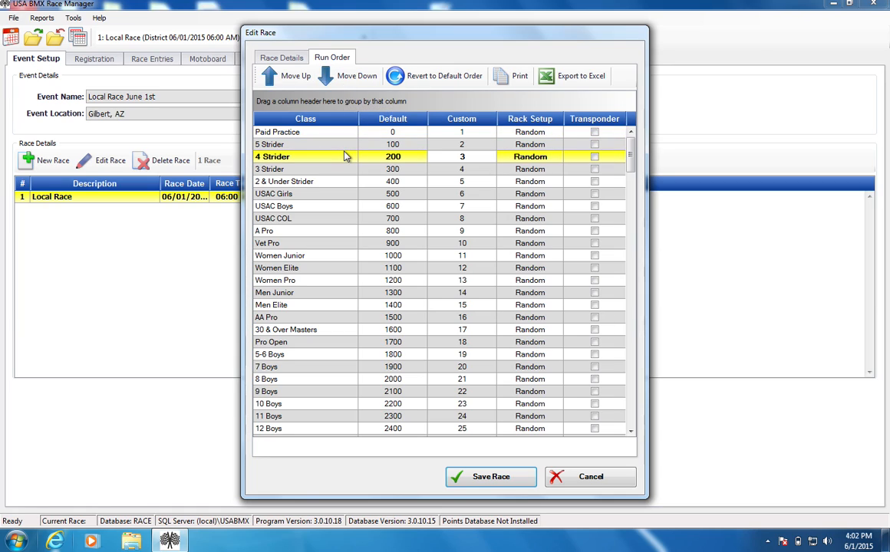
click(284, 146)
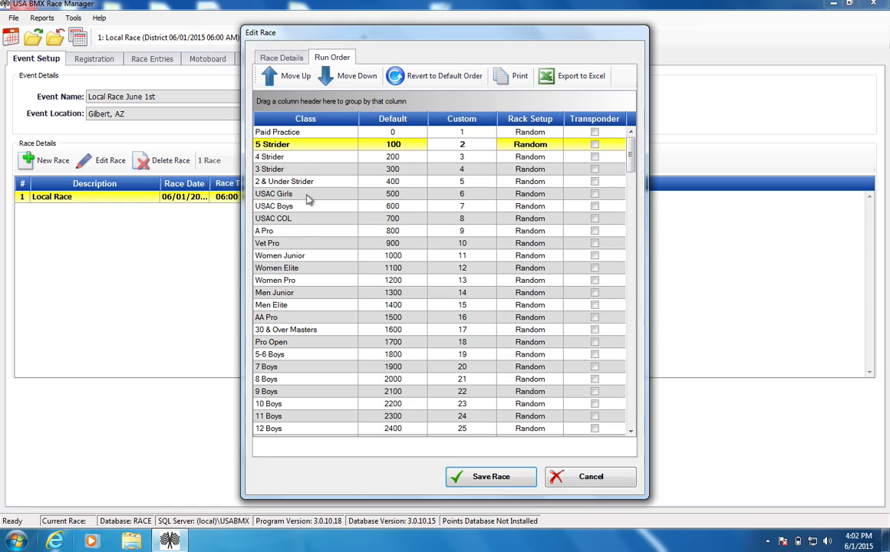
click(300, 344)
click(299, 359)
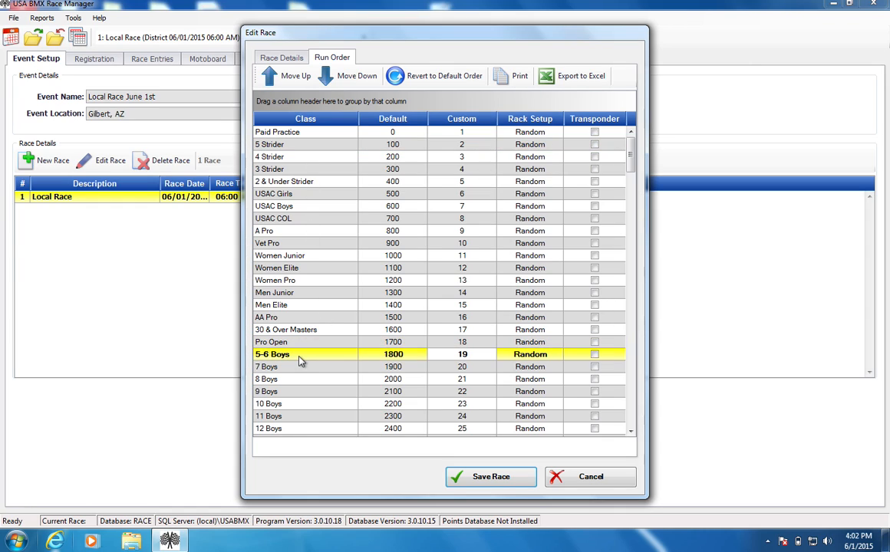
drag(631, 157, 629, 191)
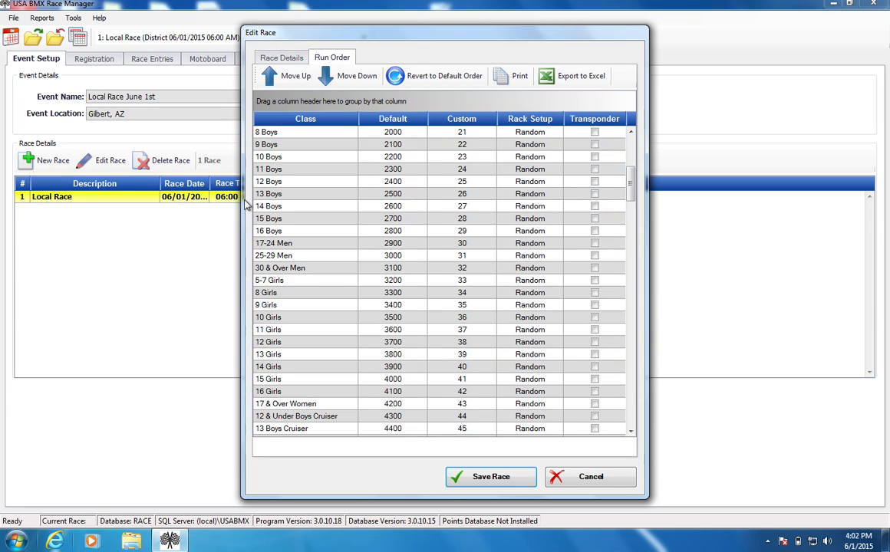
drag(635, 197, 631, 231)
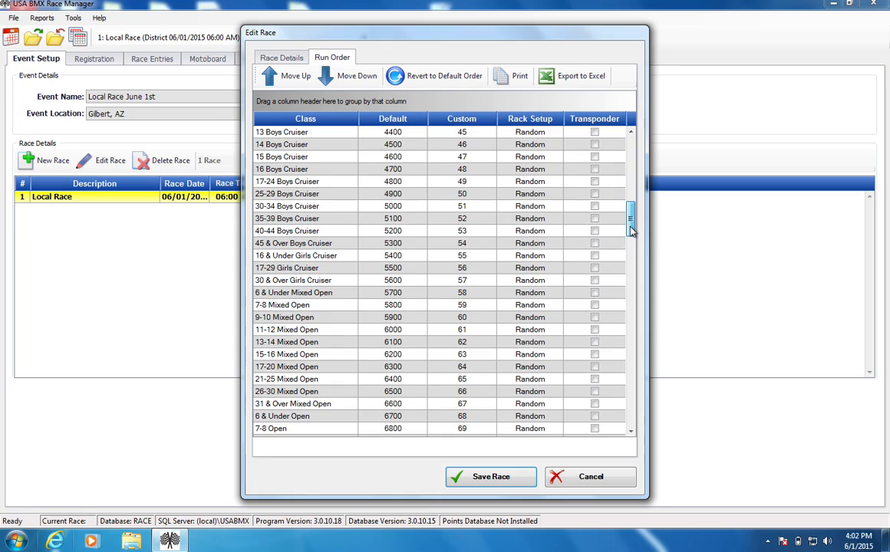
Try moving the 17-29 Girls Cruiser class down to custom run order 69, and discard the race edits.
click(318, 268)
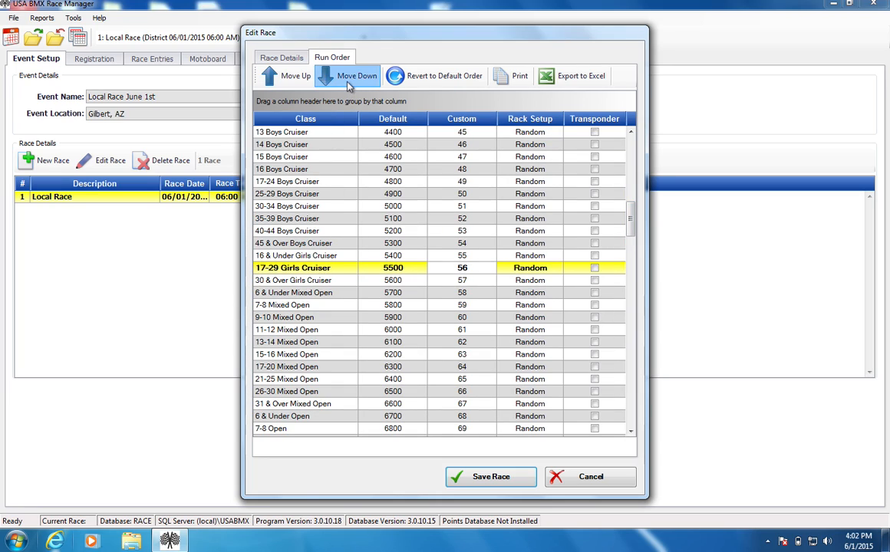
click(347, 84)
click(348, 85)
click(348, 85)
double_click(347, 84)
click(348, 84)
double_click(347, 84)
click(348, 85)
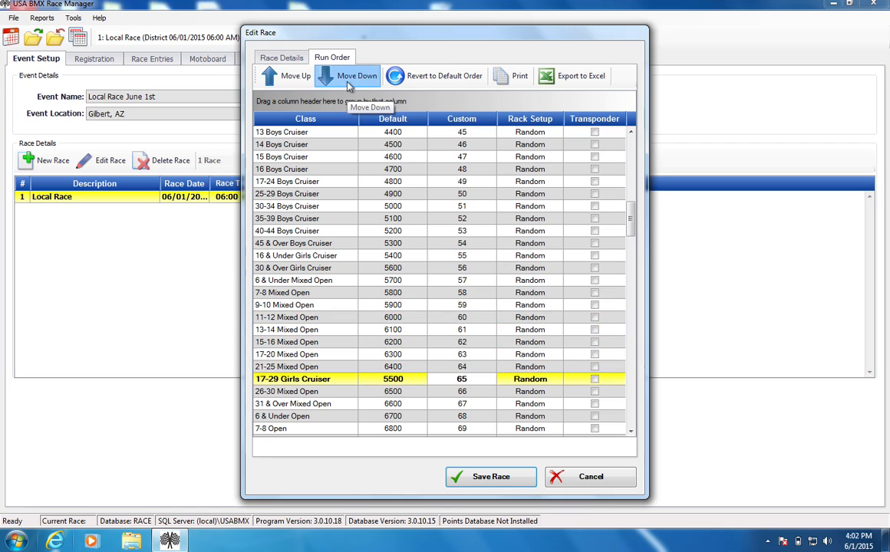
double_click(348, 85)
click(347, 84)
click(348, 84)
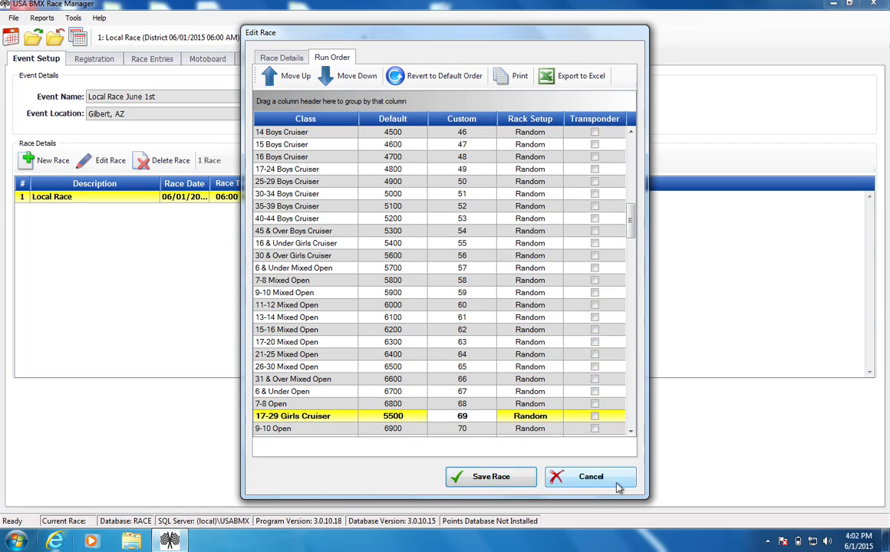
click(589, 477)
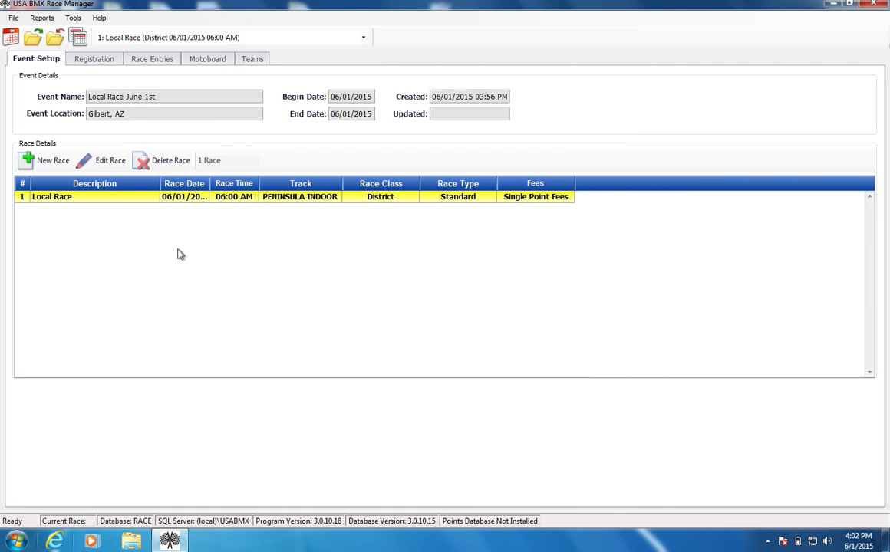
Try rebuilding the offerings in the rider's race registration and cancel it.
click(95, 59)
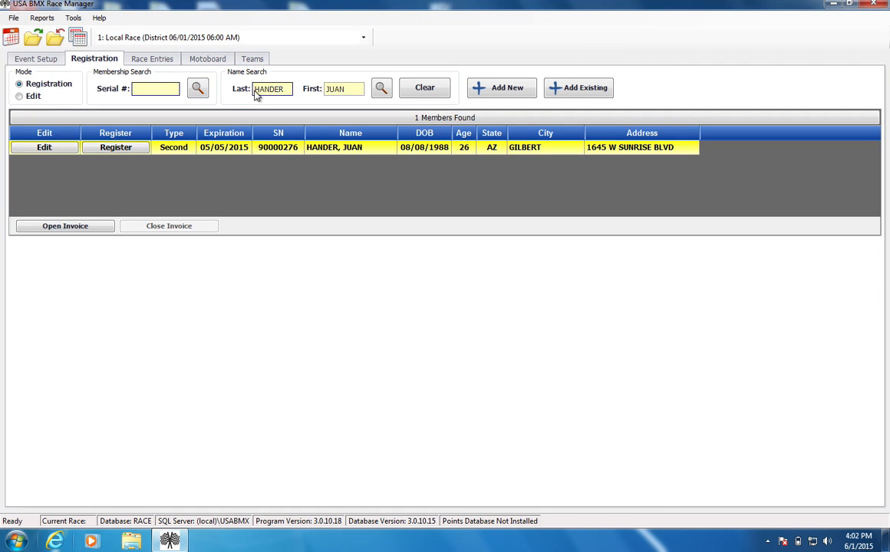
click(115, 148)
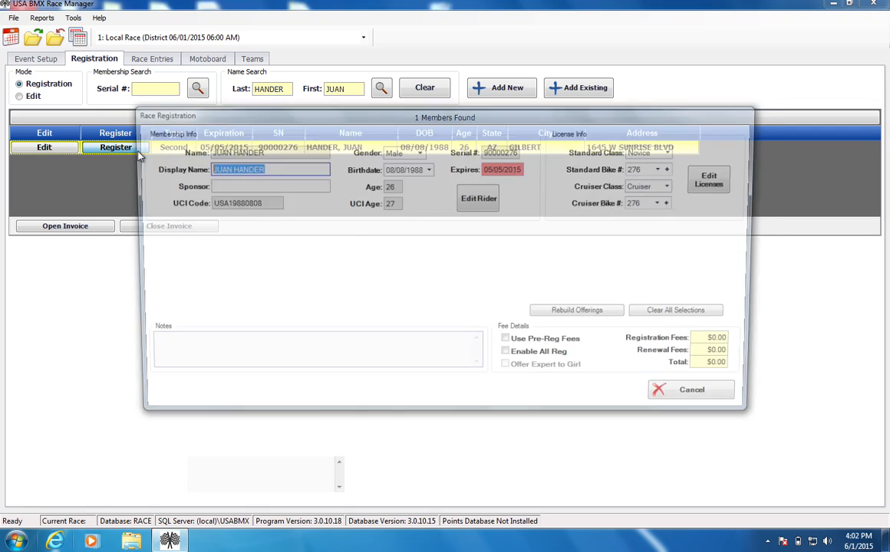
click(560, 319)
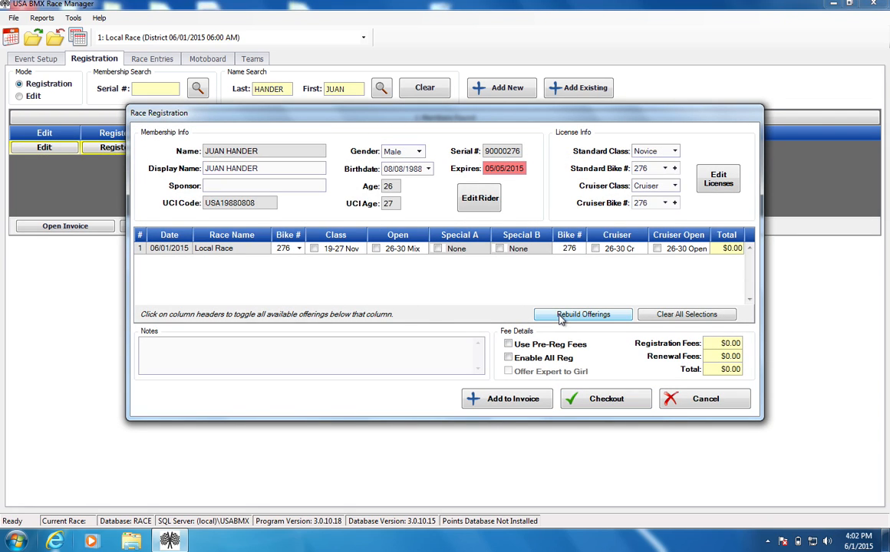
click(734, 404)
Set the Local Race's amateur Special A offering to Pro-Am and save the race.
click(39, 57)
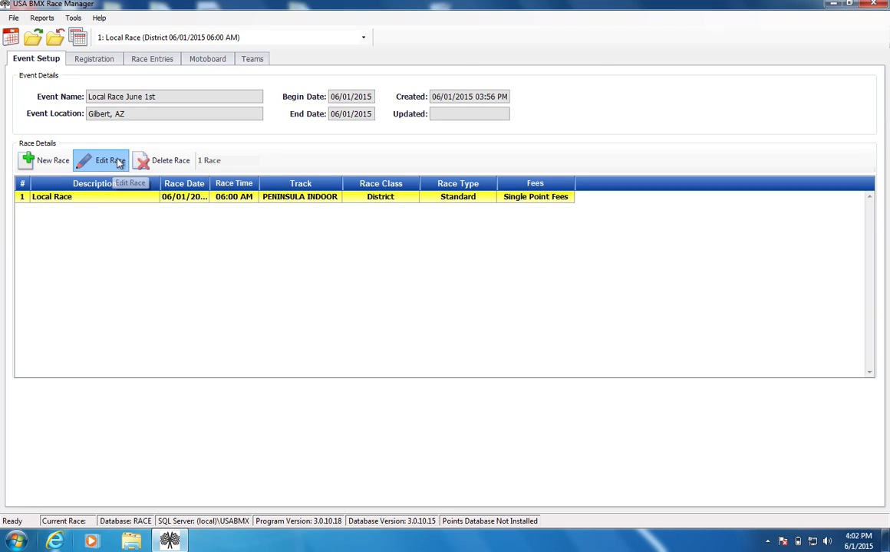
click(129, 167)
click(374, 340)
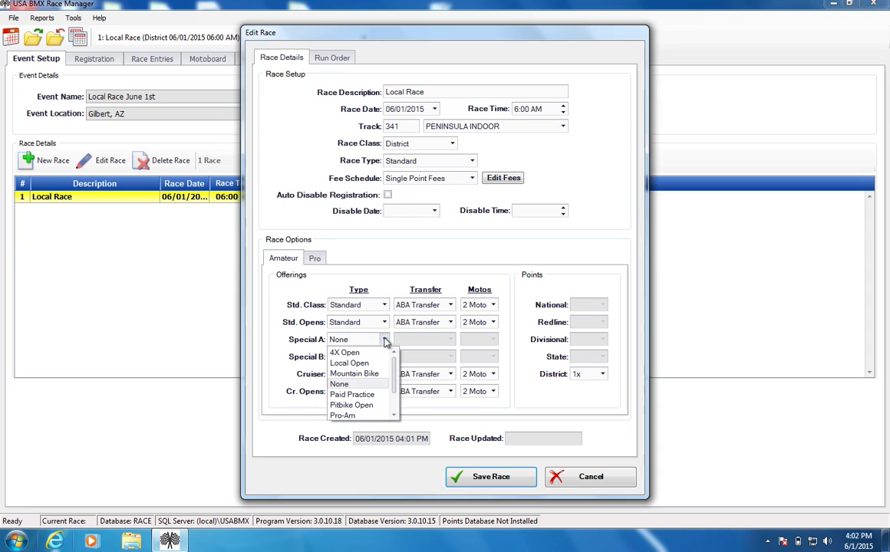
click(349, 415)
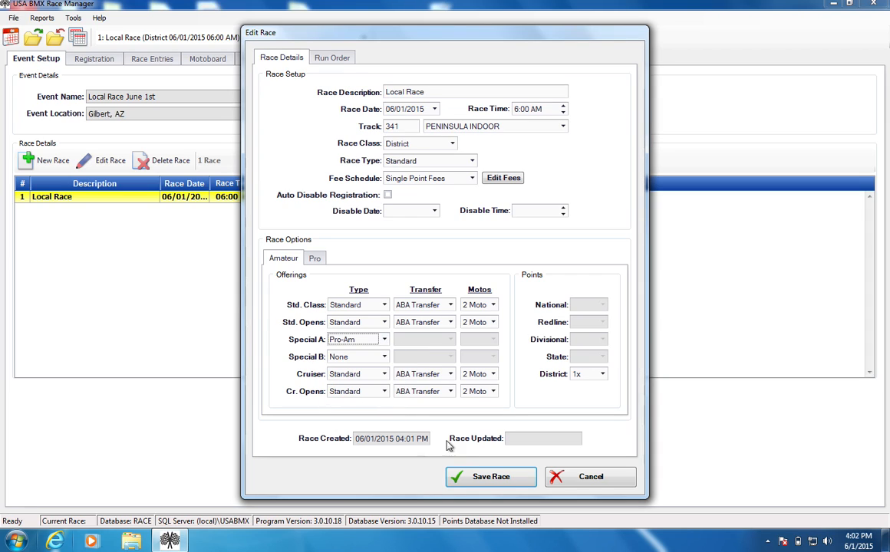
click(509, 478)
Reopen the rider's race registration to check the Special A offering, rebuild the offerings, and cancel the registration.
click(107, 63)
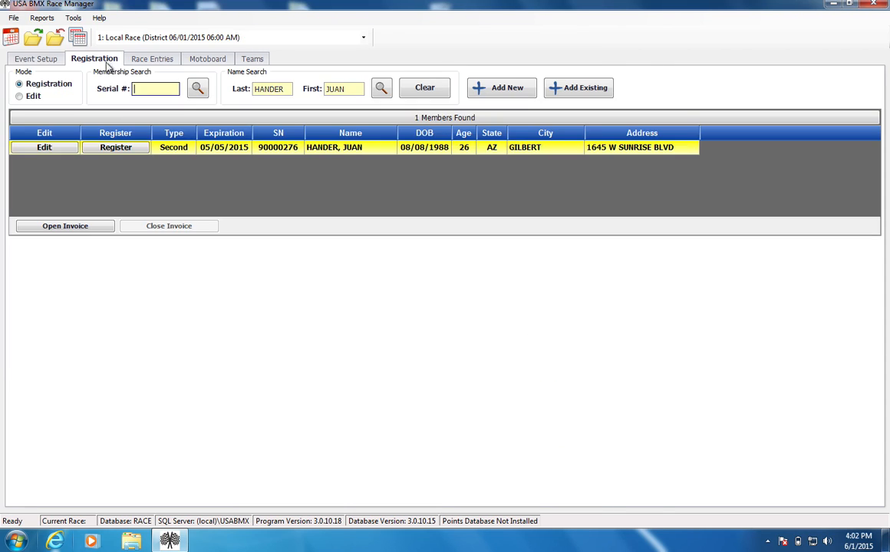
click(116, 148)
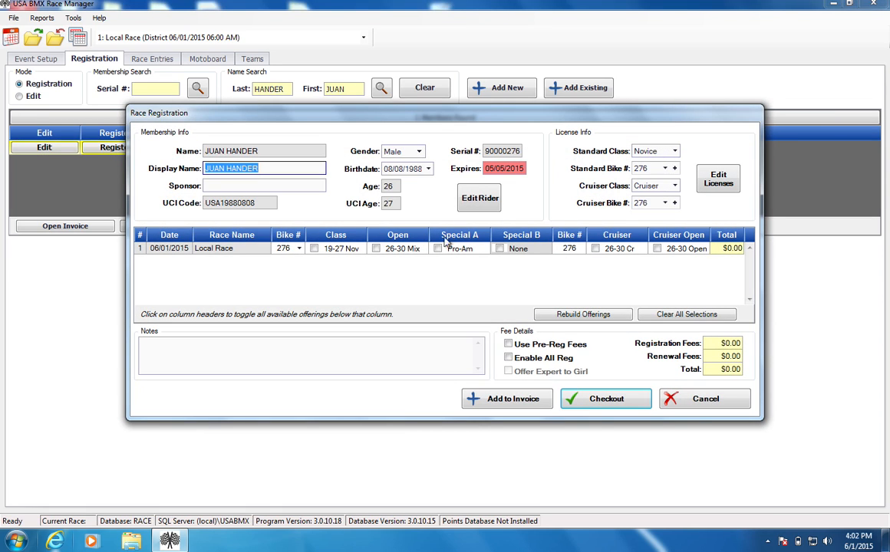
click(583, 314)
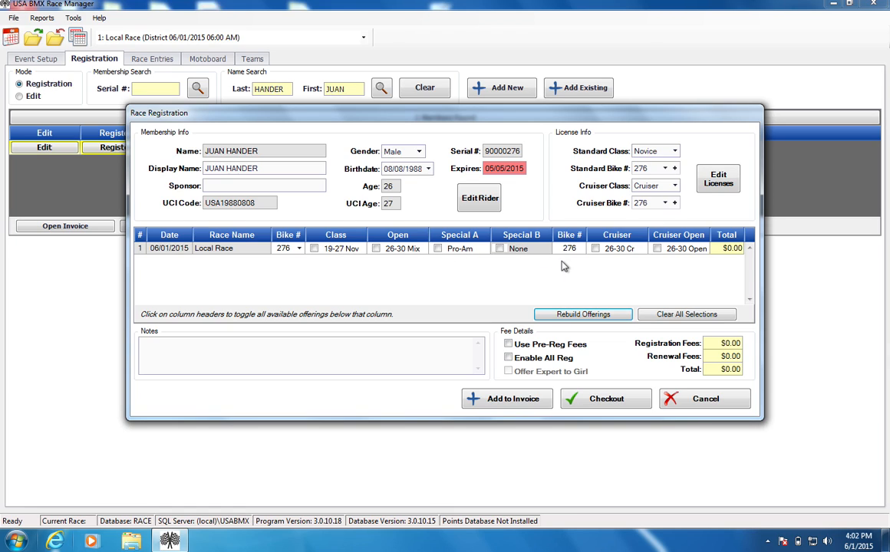
click(711, 403)
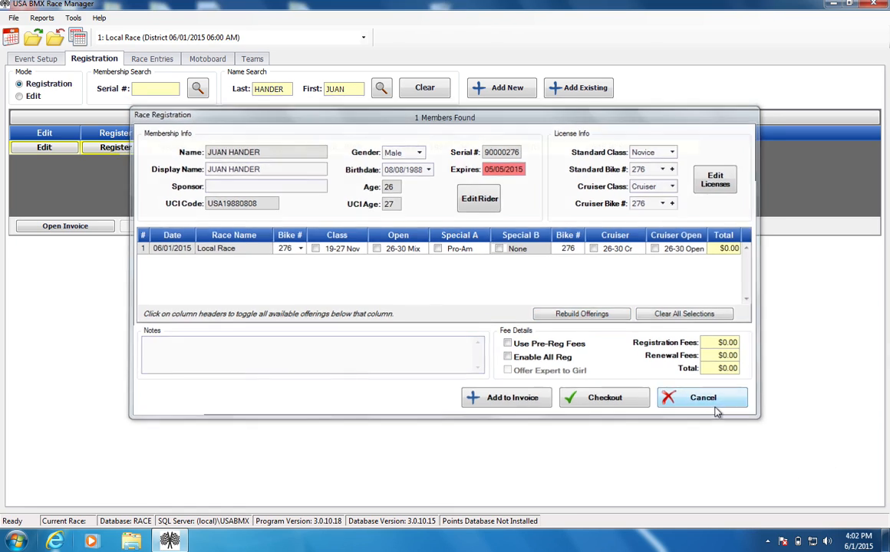
Close the current event and reopen the saved event "Local Race June 1st".
click(31, 59)
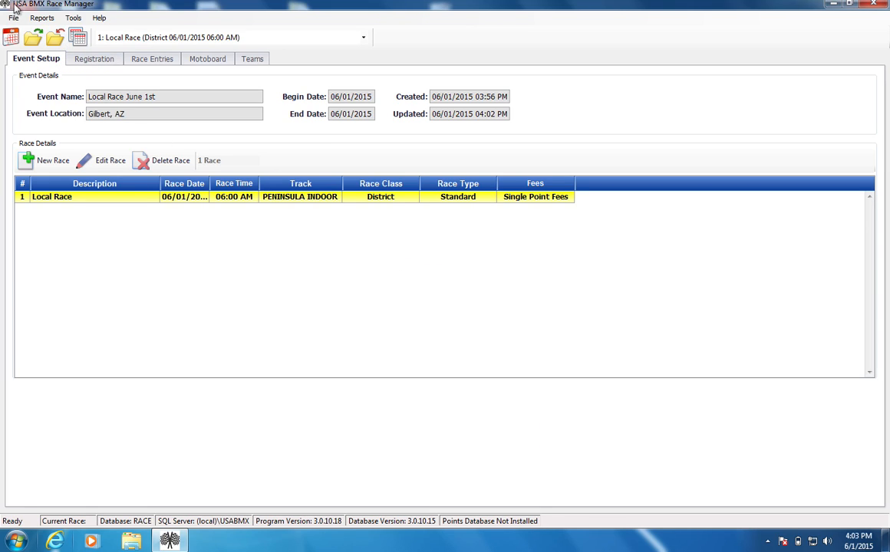
click(54, 37)
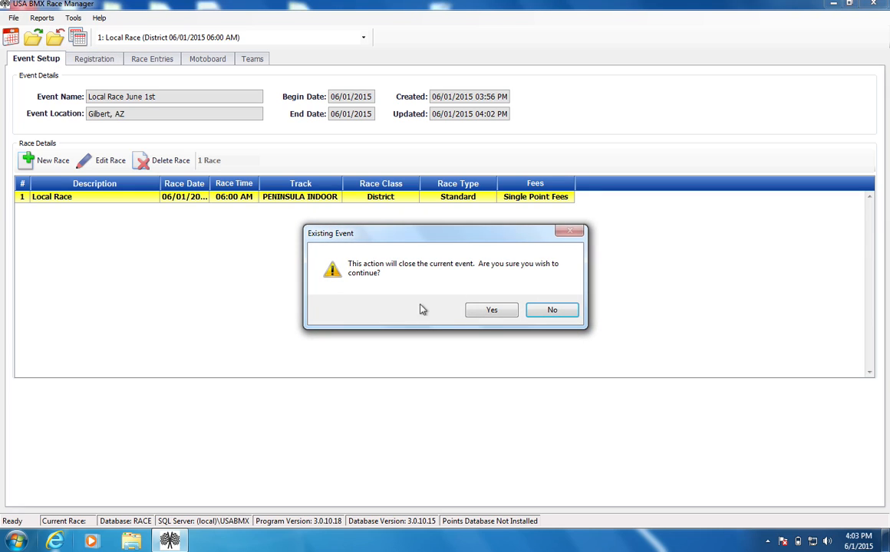
click(499, 310)
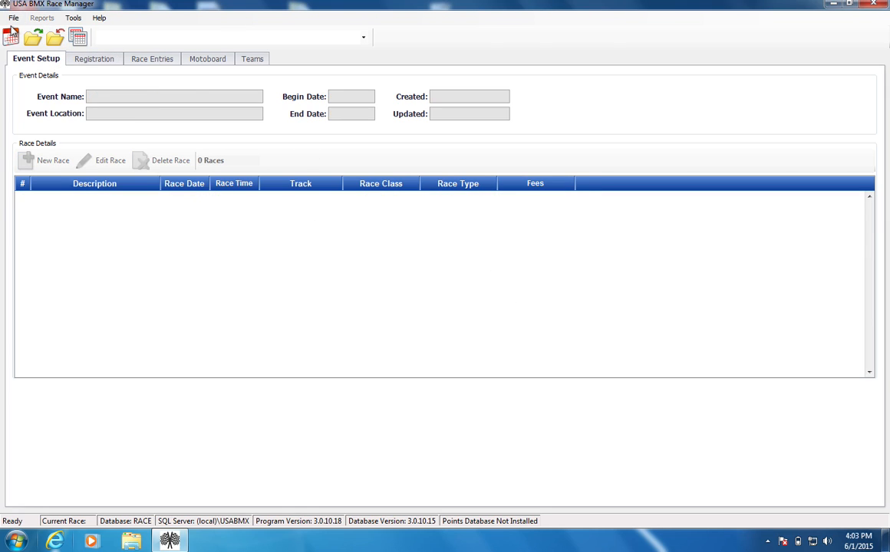
click(33, 38)
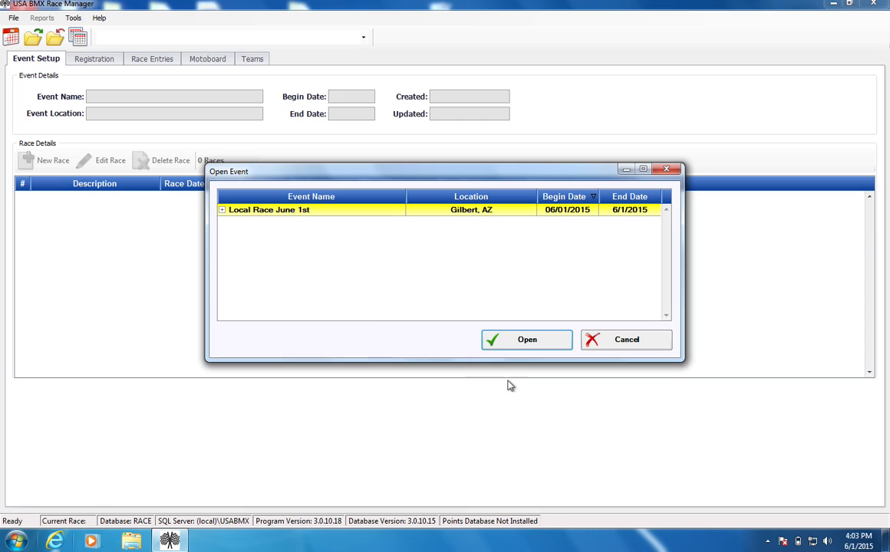
click(536, 348)
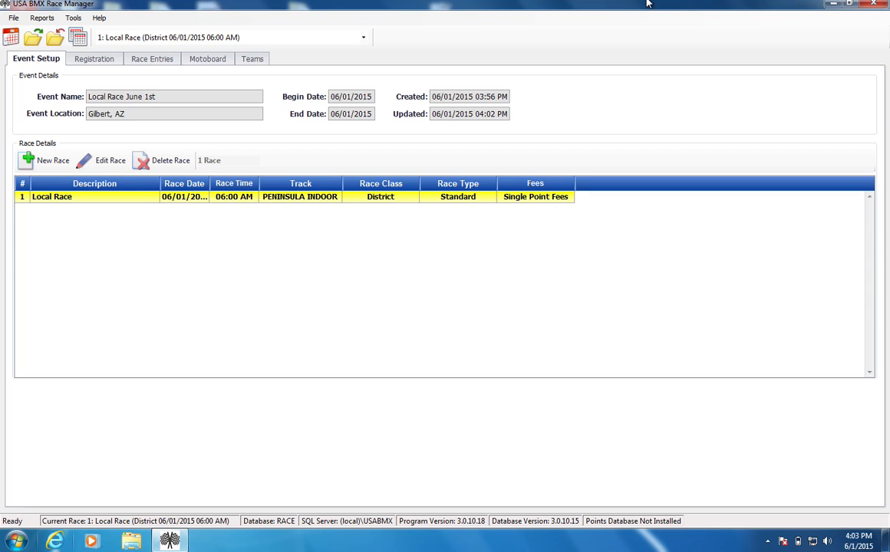
mouse_move(648, 3)
click(535, 4)
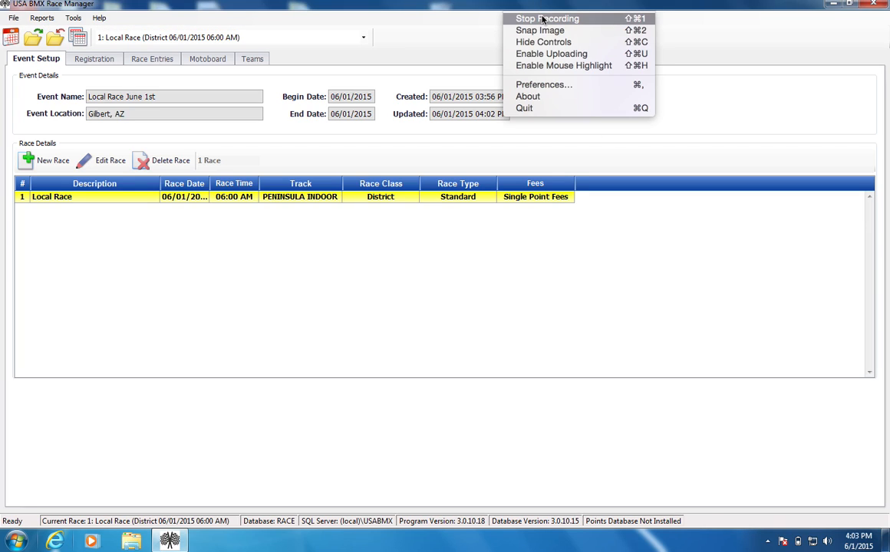